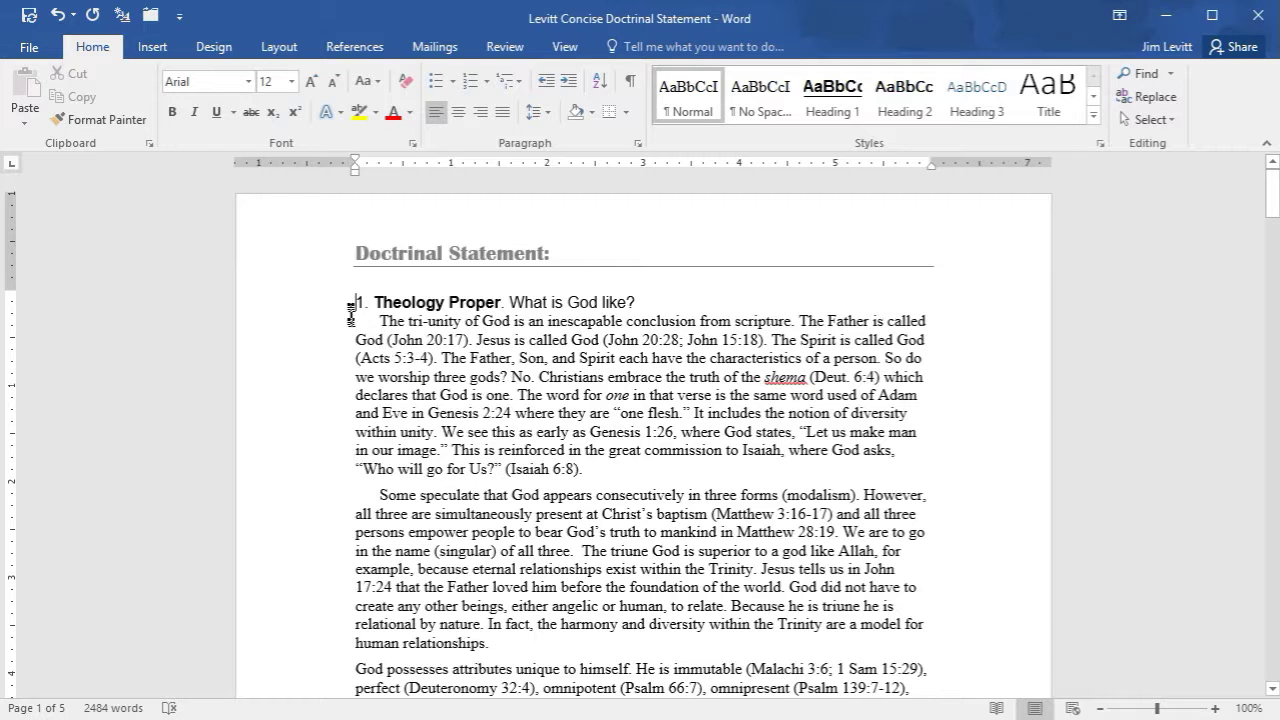
Insert an Automatic Table 1 table of contents above the "1. Theology Proper" heading and dismiss the notice.
{"action": "left_click", "coordinate": [365, 49]}
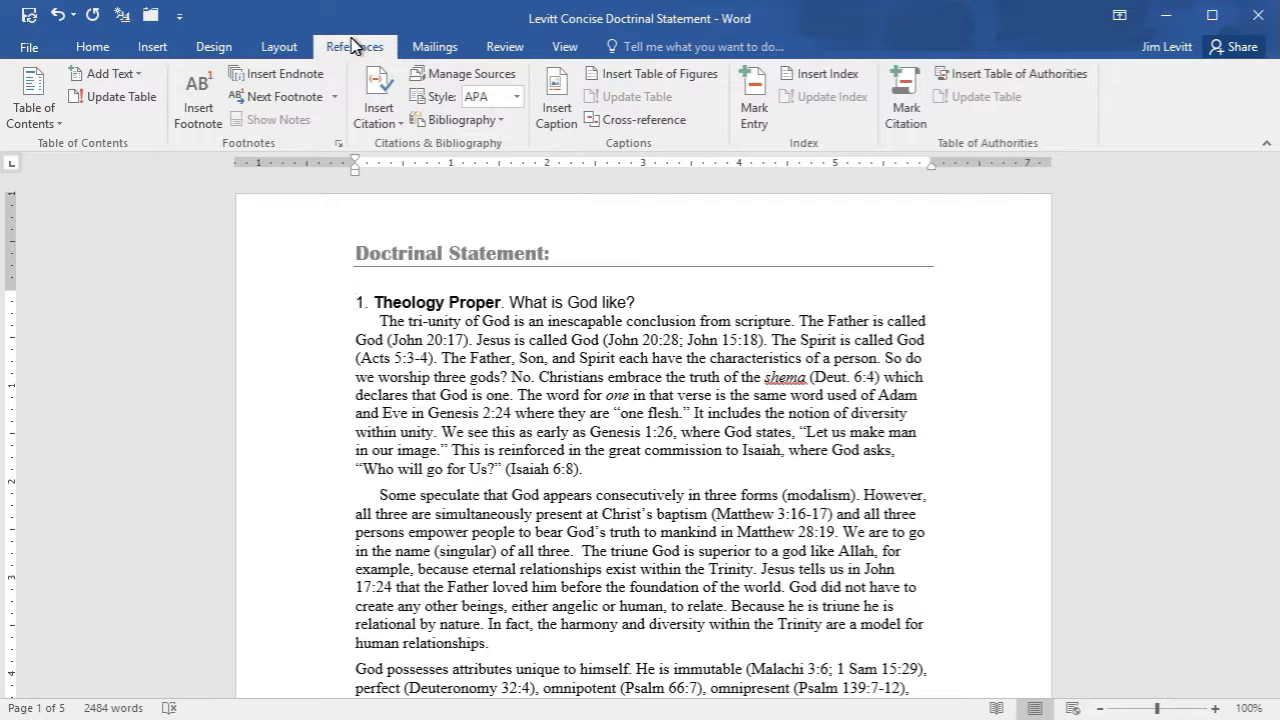
{"action": "left_click", "coordinate": [41, 117]}
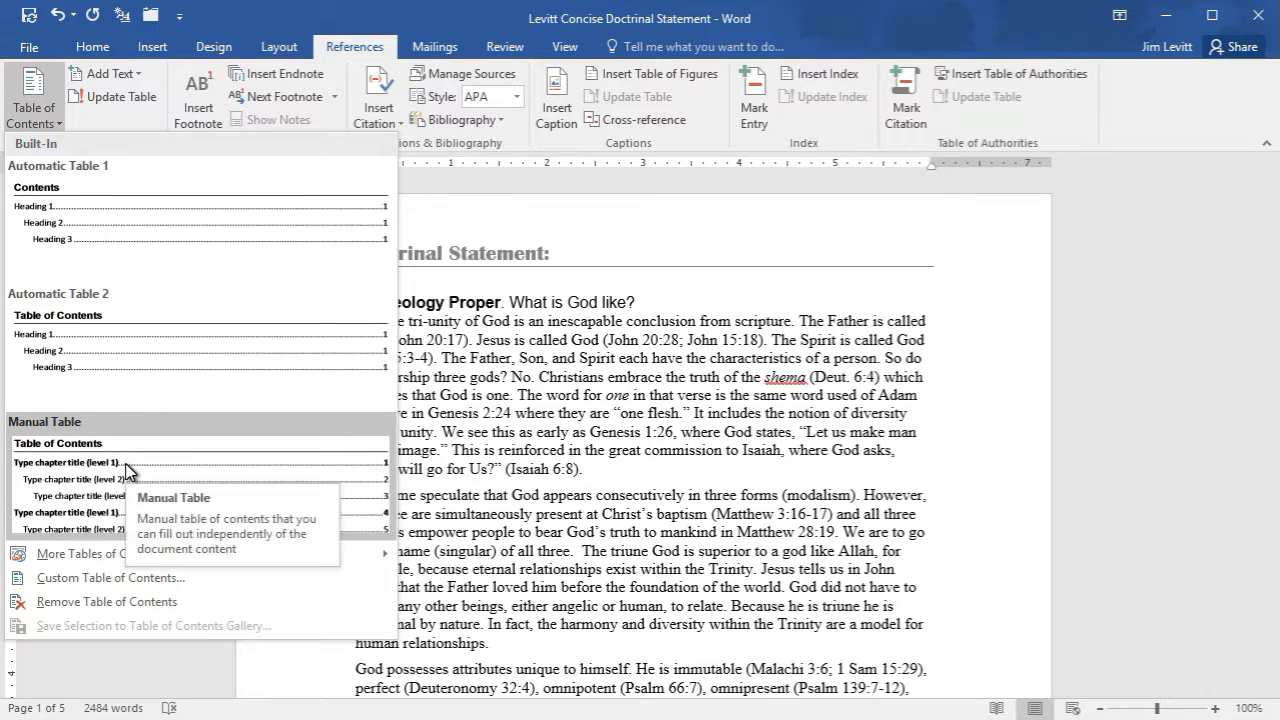
{"action": "left_click", "coordinate": [117, 211]}
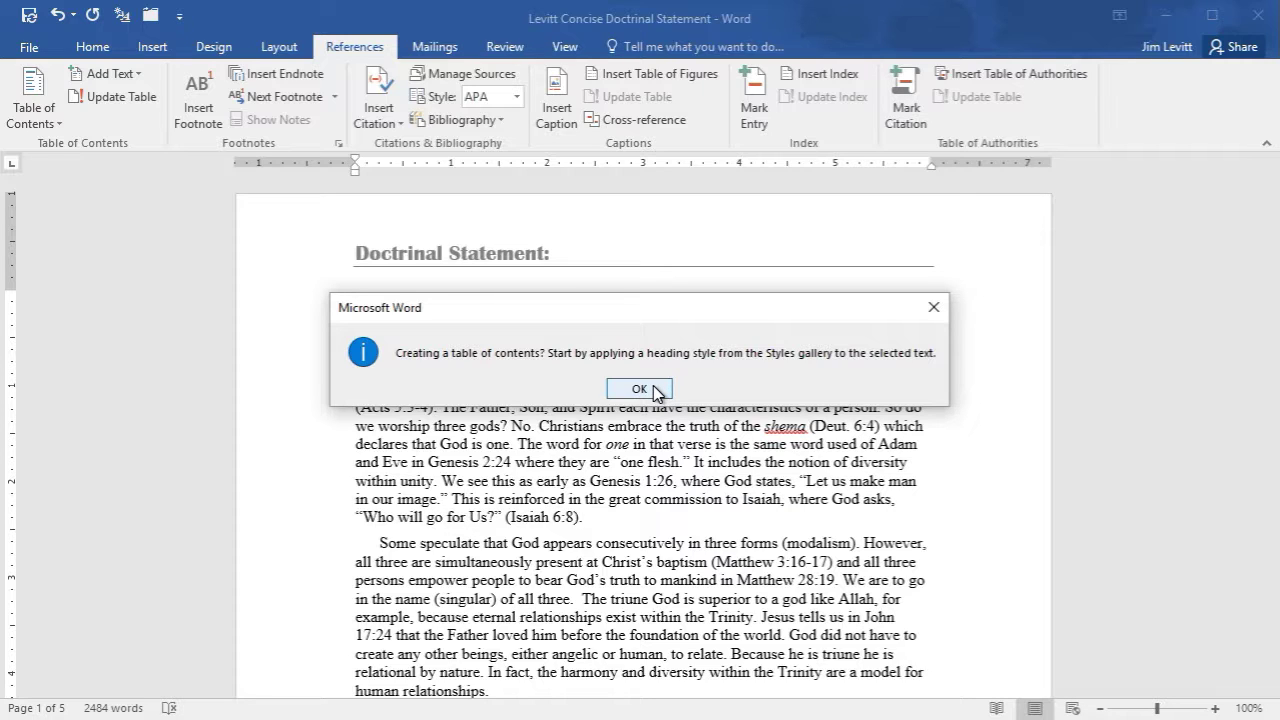
{"action": "left_click", "coordinate": [657, 390]}
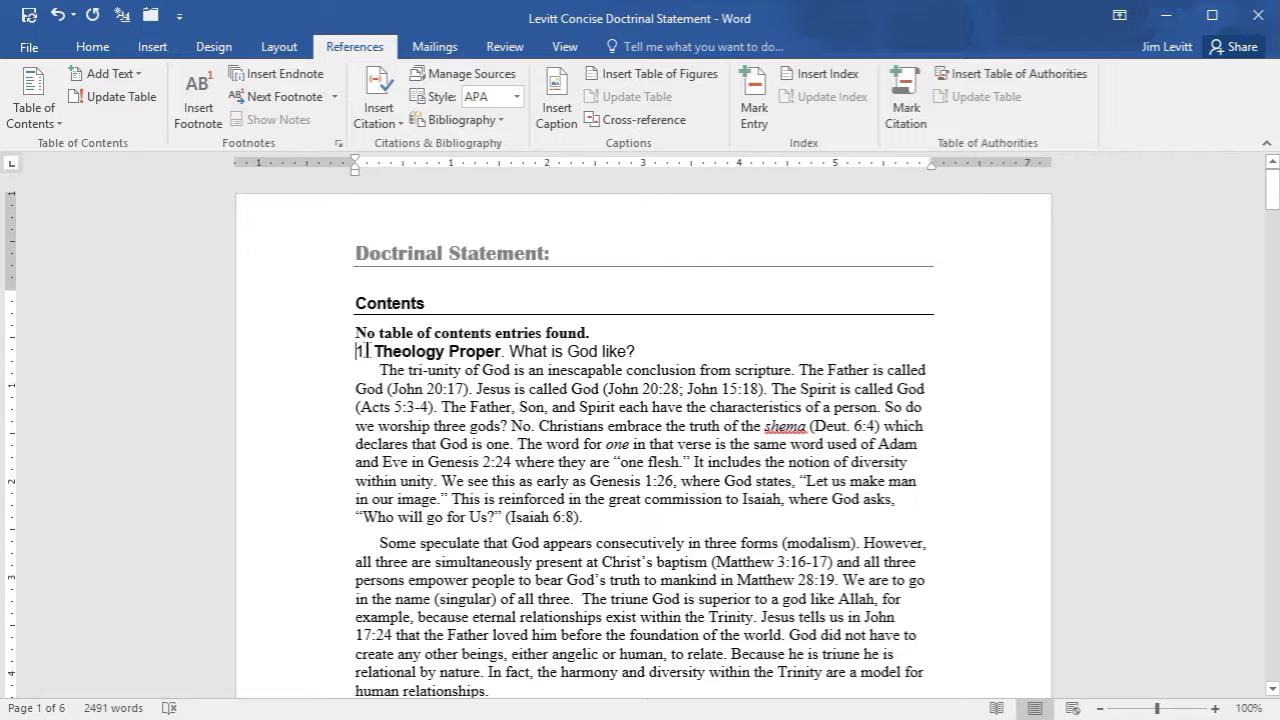
Apply the Heading 1 style to the "1. Theology Proper" and "2. The Bible" section titles.
{"action": "left_click", "coordinate": [90, 47]}
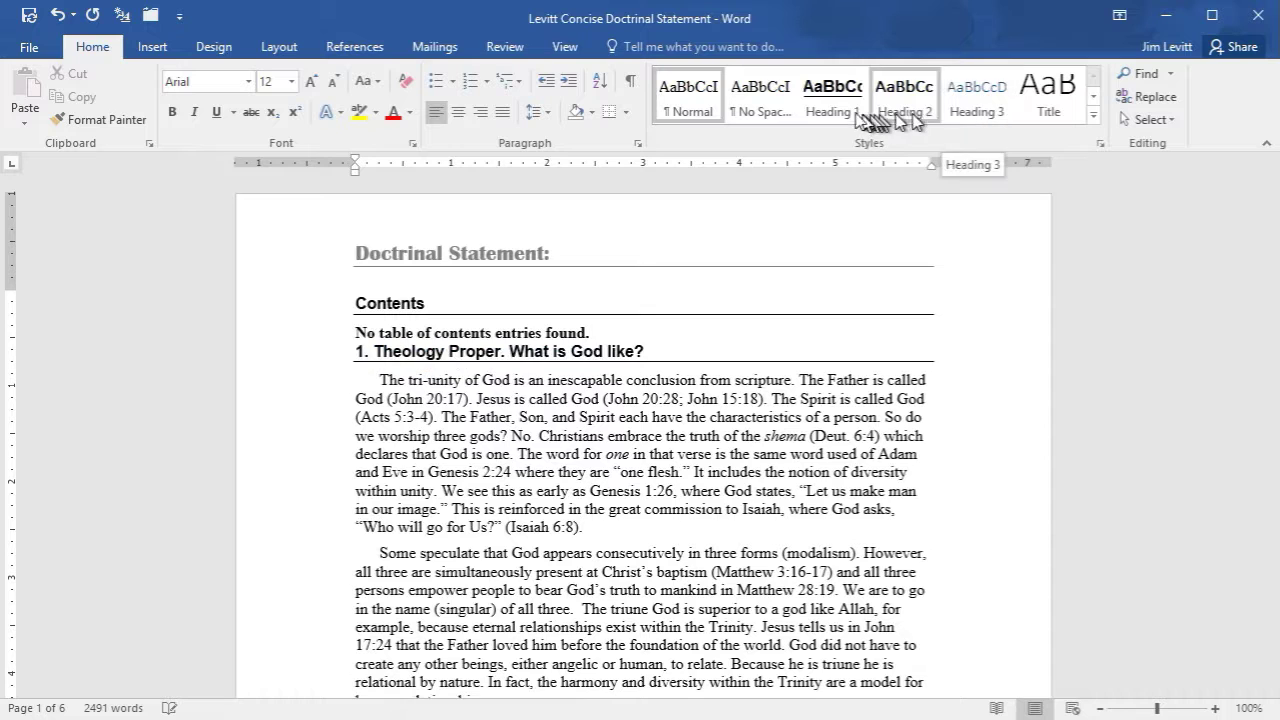
{"action": "left_click", "coordinate": [838, 110]}
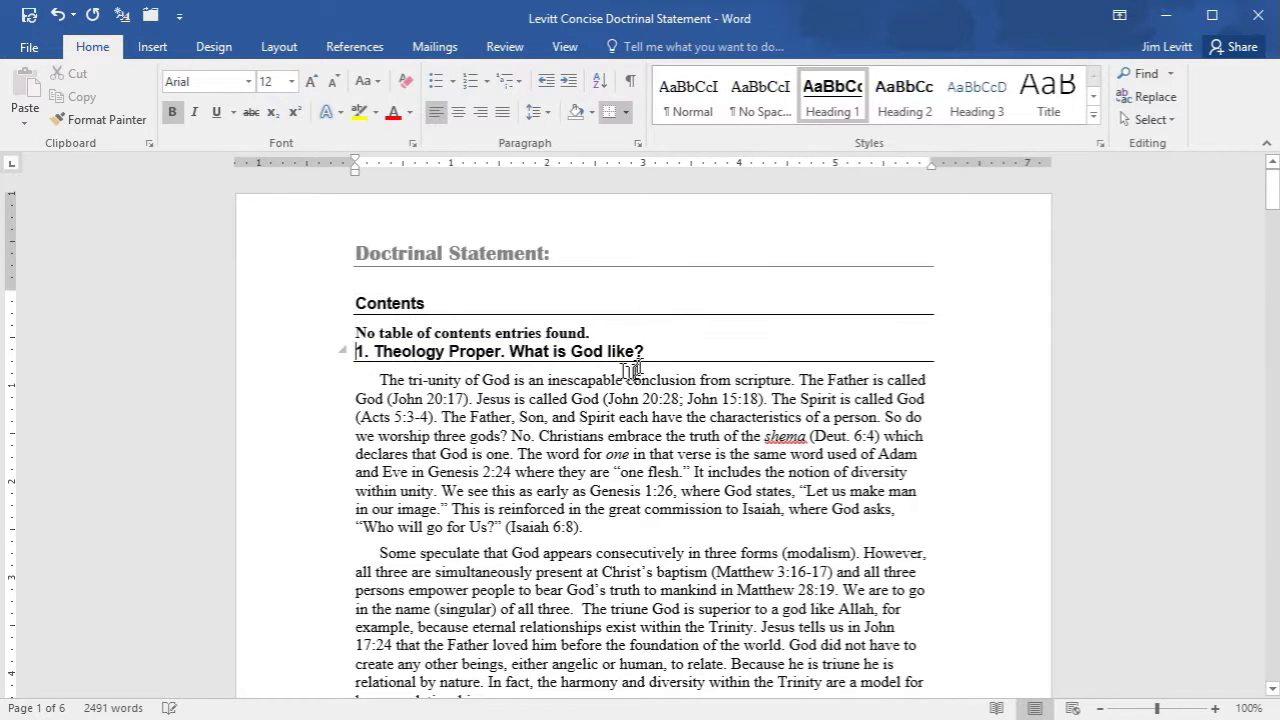
{"action": "scroll", "coordinate": [586, 334], "scroll_direction": "down", "scroll_amount": 12}
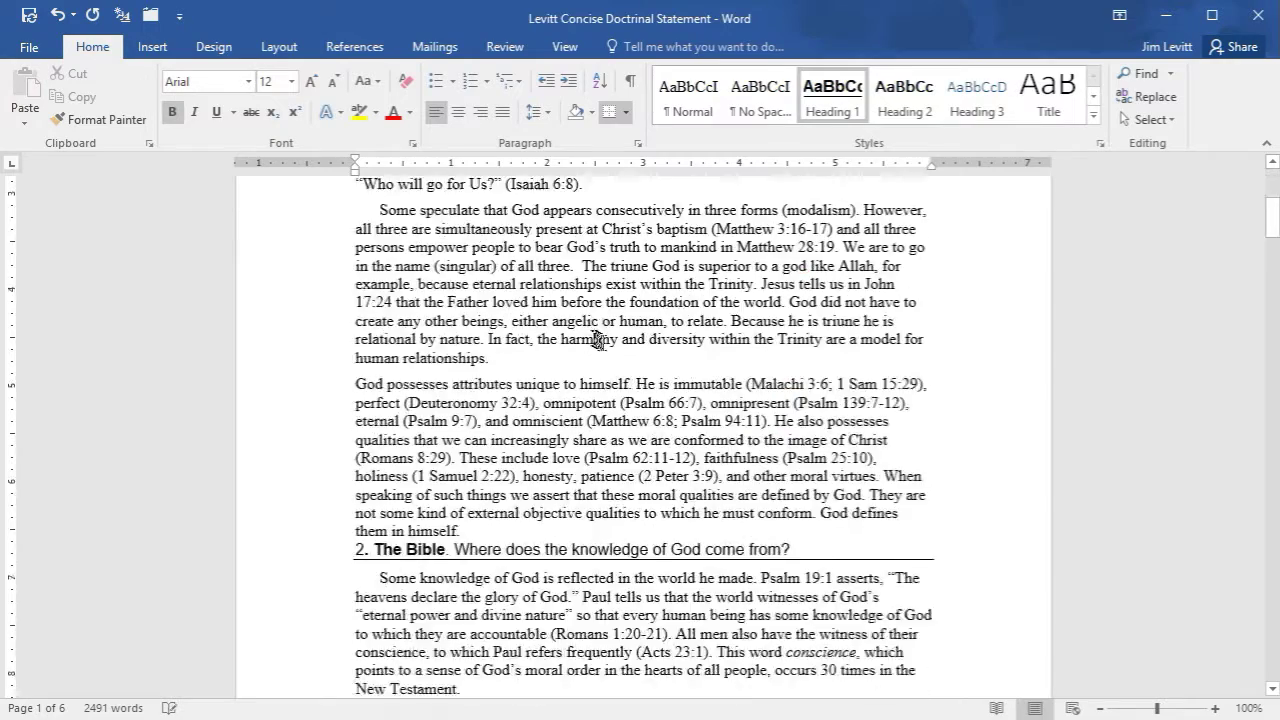
{"action": "scroll", "coordinate": [361, 437], "scroll_direction": "up", "scroll_amount": 4}
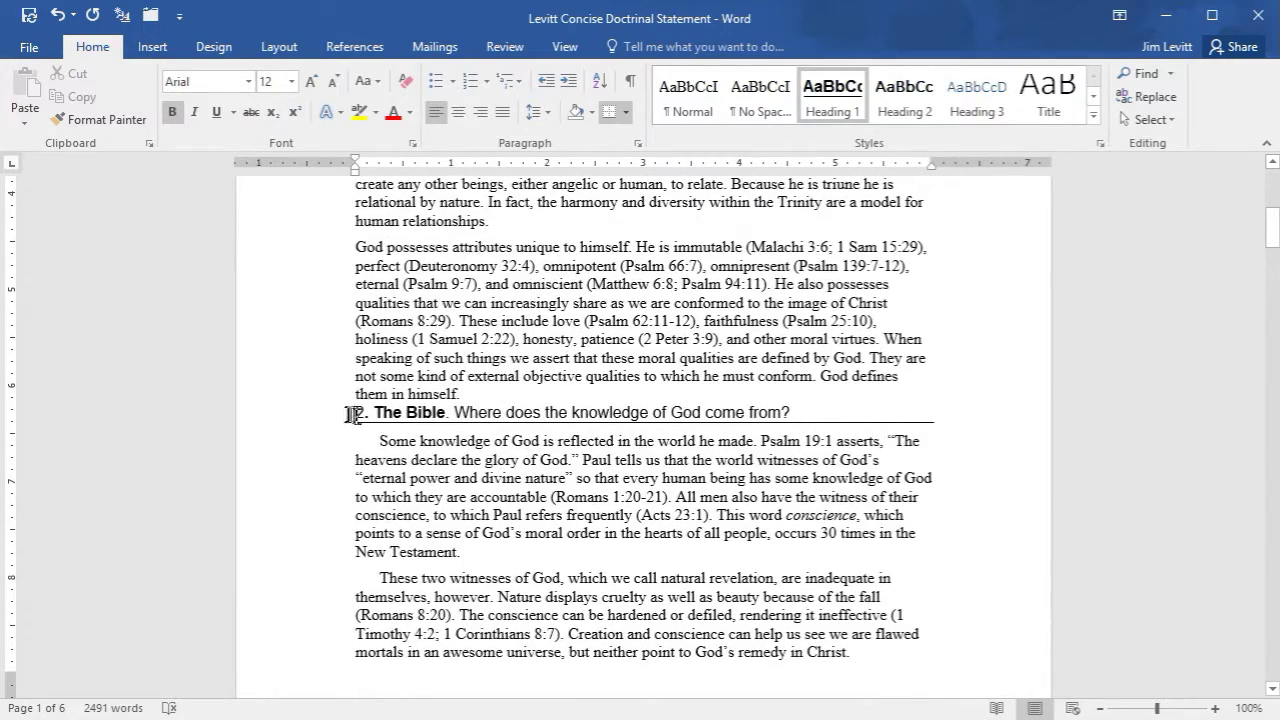
{"action": "left_click", "coordinate": [354, 414]}
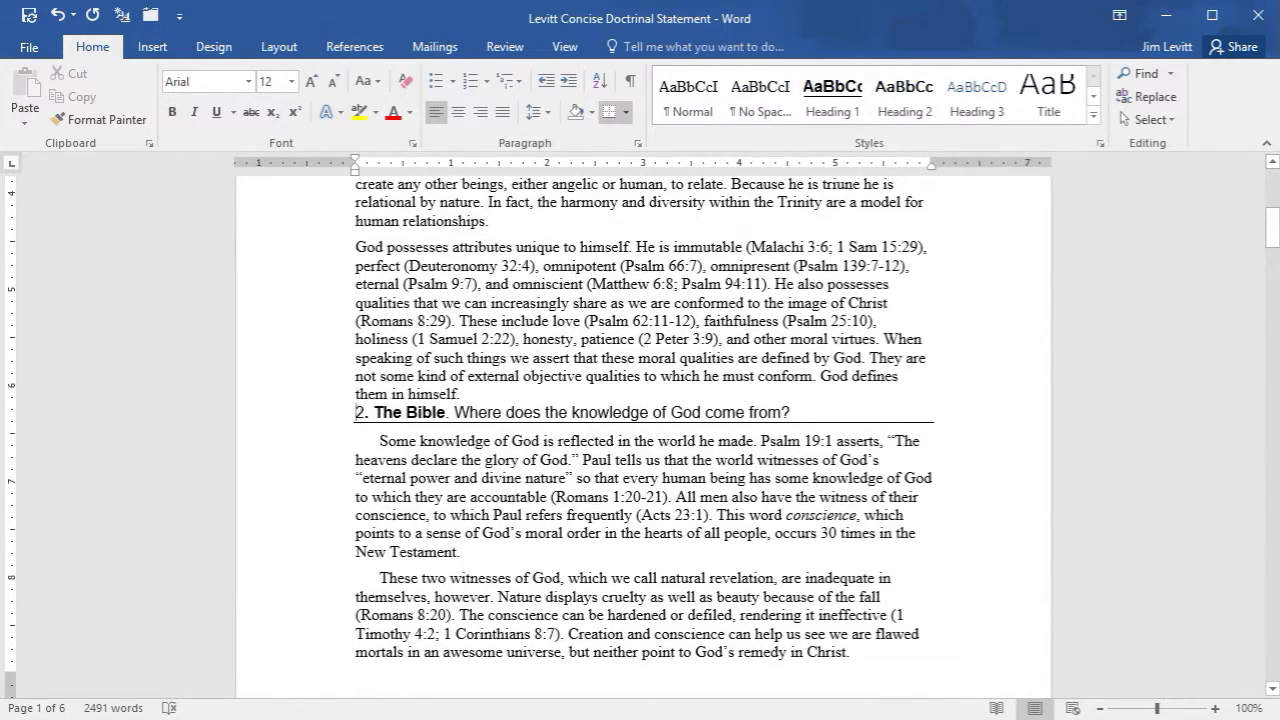
{"action": "left_click", "coordinate": [849, 104]}
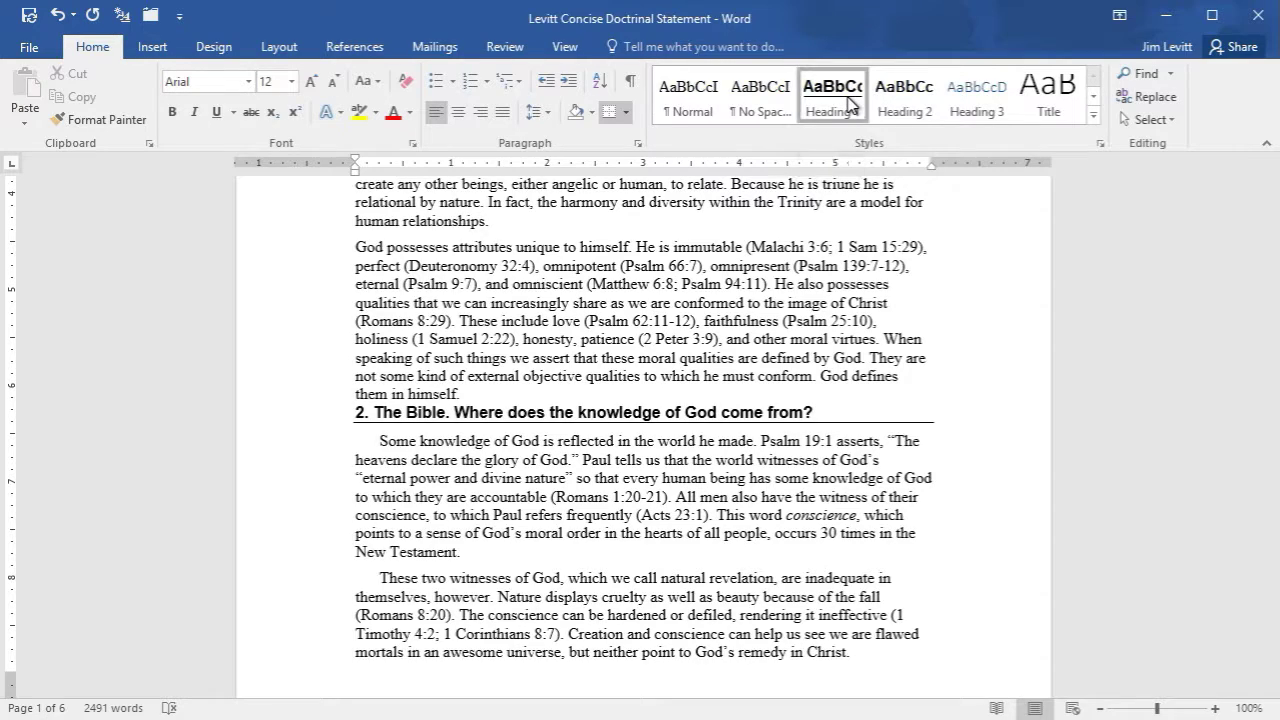
Apply the Heading 1 style to the "3. Holy Spirit" and "4. Christology" section titles.
{"action": "scroll", "coordinate": [430, 362], "scroll_direction": "down", "scroll_amount": 8}
{"action": "scroll", "coordinate": [524, 370], "scroll_direction": "down", "scroll_amount": 4}
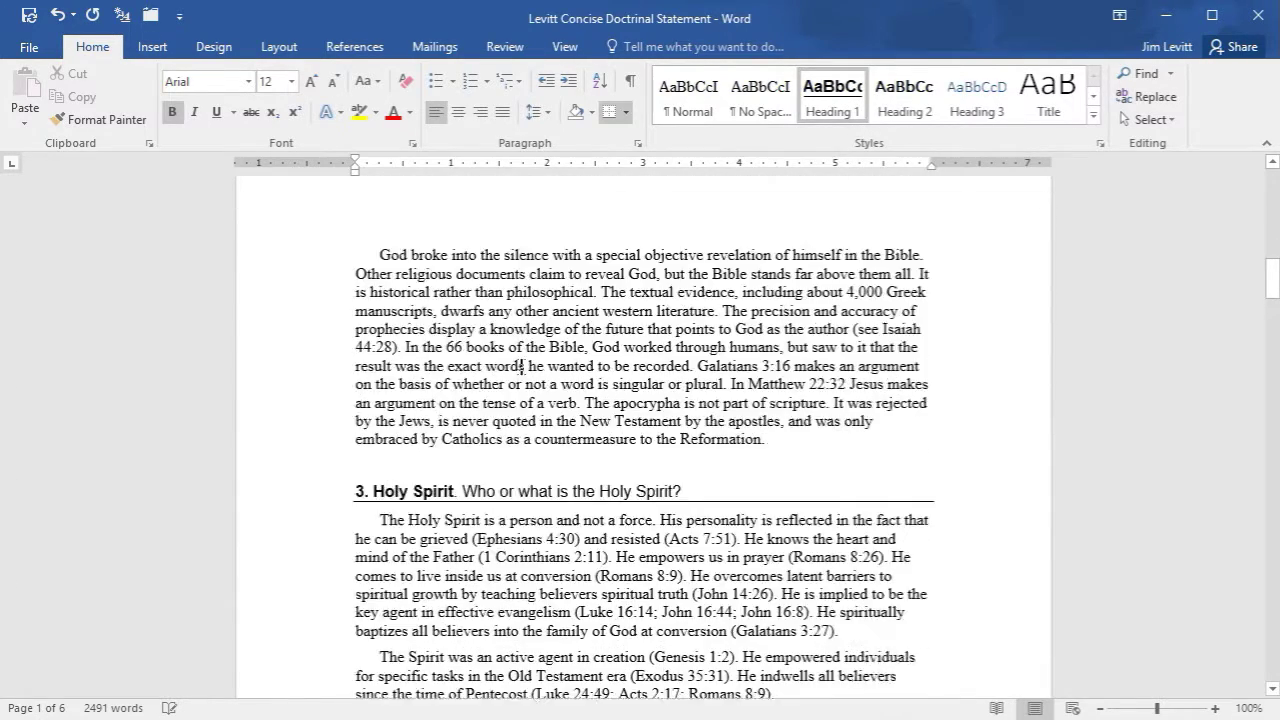
{"action": "left_click", "coordinate": [355, 357]}
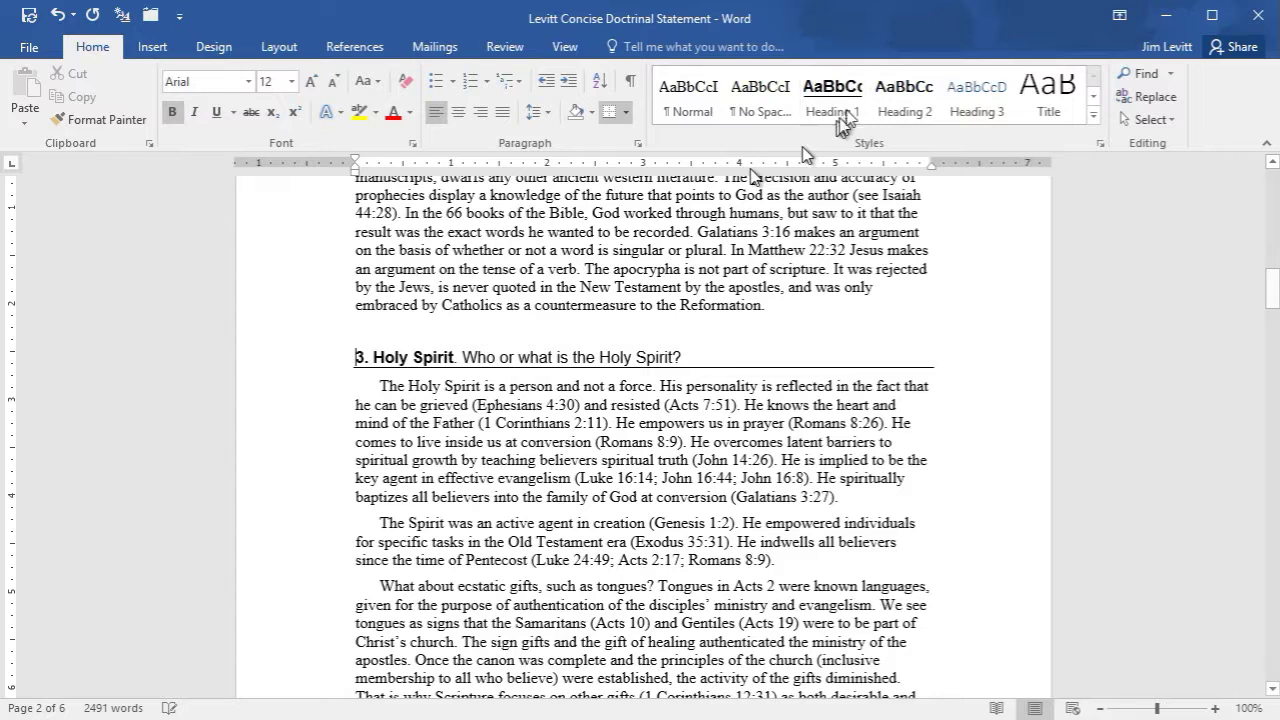
{"action": "left_click", "coordinate": [831, 90]}
{"action": "scroll", "coordinate": [560, 368], "scroll_direction": "down", "scroll_amount": 1}
{"action": "scroll", "coordinate": [560, 368], "scroll_direction": "down", "scroll_amount": 10}
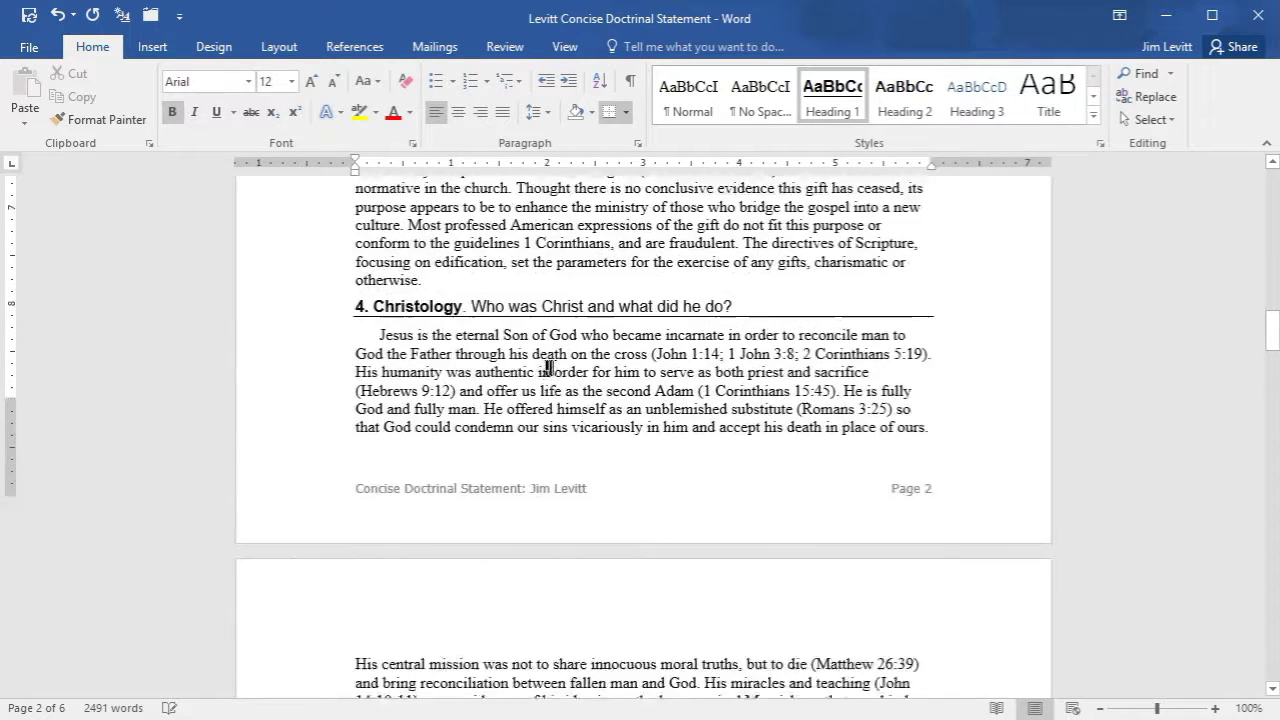
{"action": "left_click", "coordinate": [358, 257]}
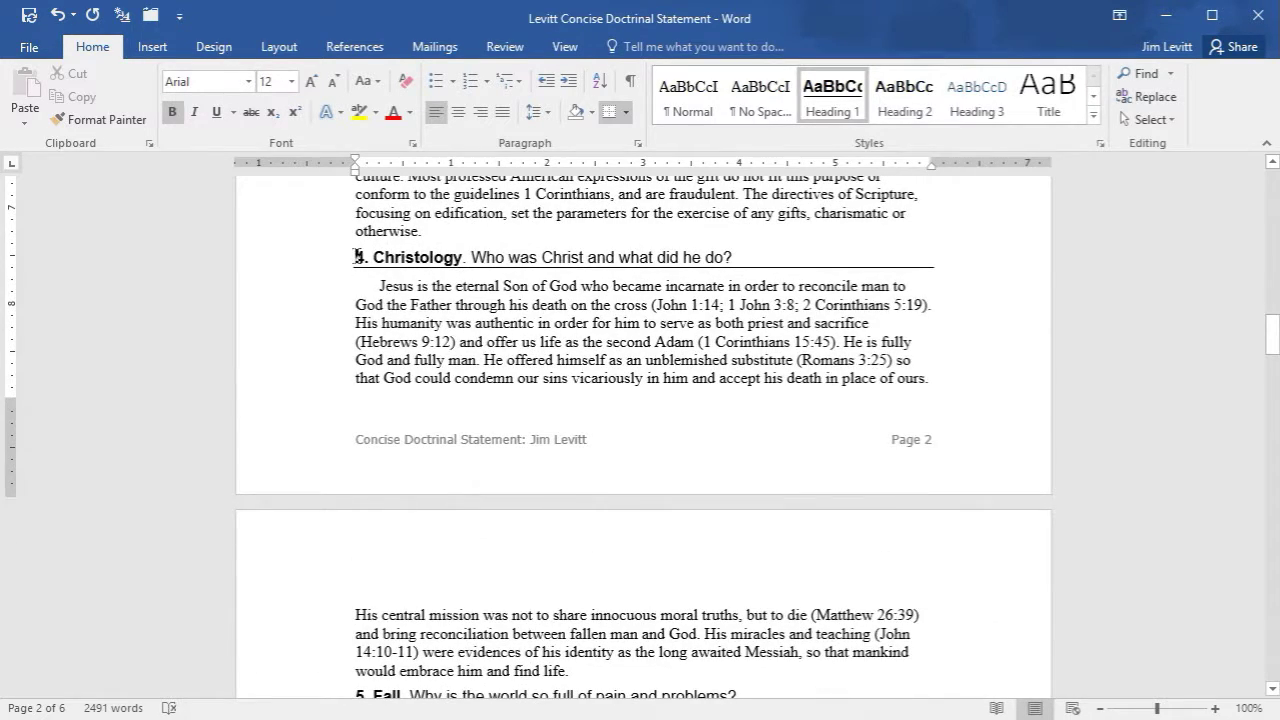
{"action": "left_click", "coordinate": [831, 92]}
Apply the Heading 1 style to the "5. Fall" section title on page 3.
{"action": "scroll", "coordinate": [544, 317], "scroll_direction": "down", "scroll_amount": 5}
{"action": "scroll", "coordinate": [544, 317], "scroll_direction": "down", "scroll_amount": 2}
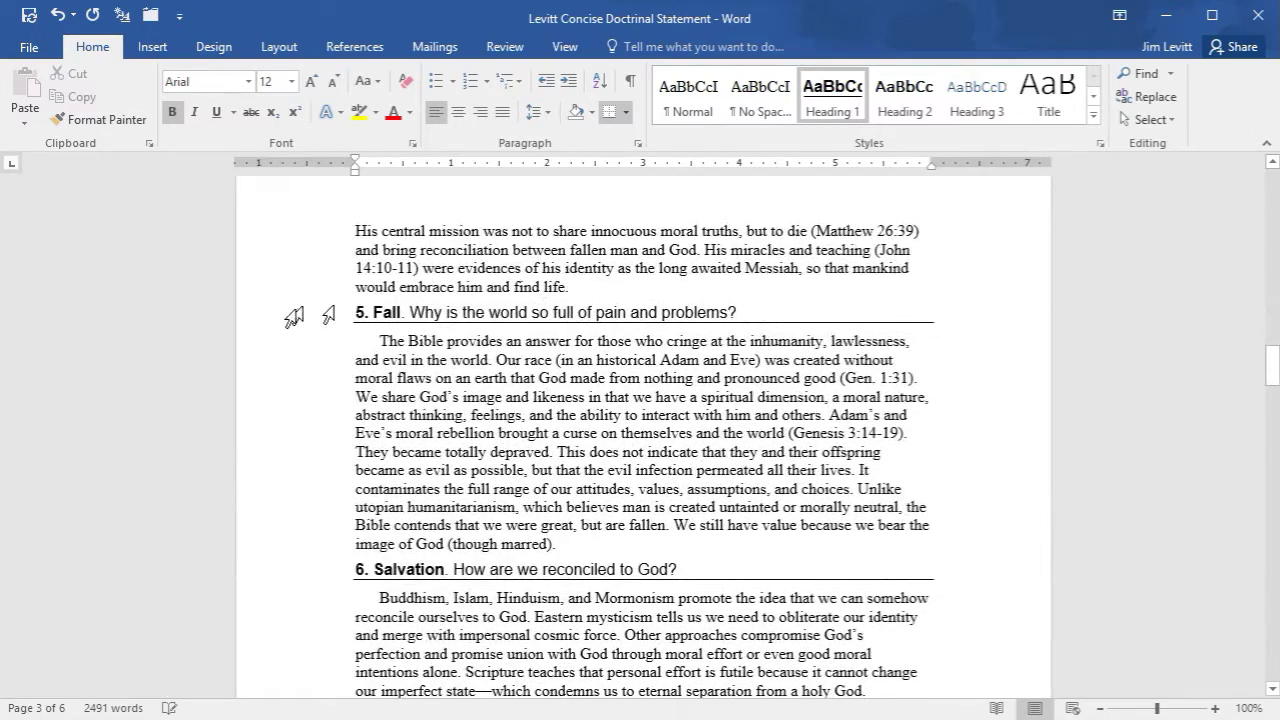
{"action": "left_click", "coordinate": [355, 312]}
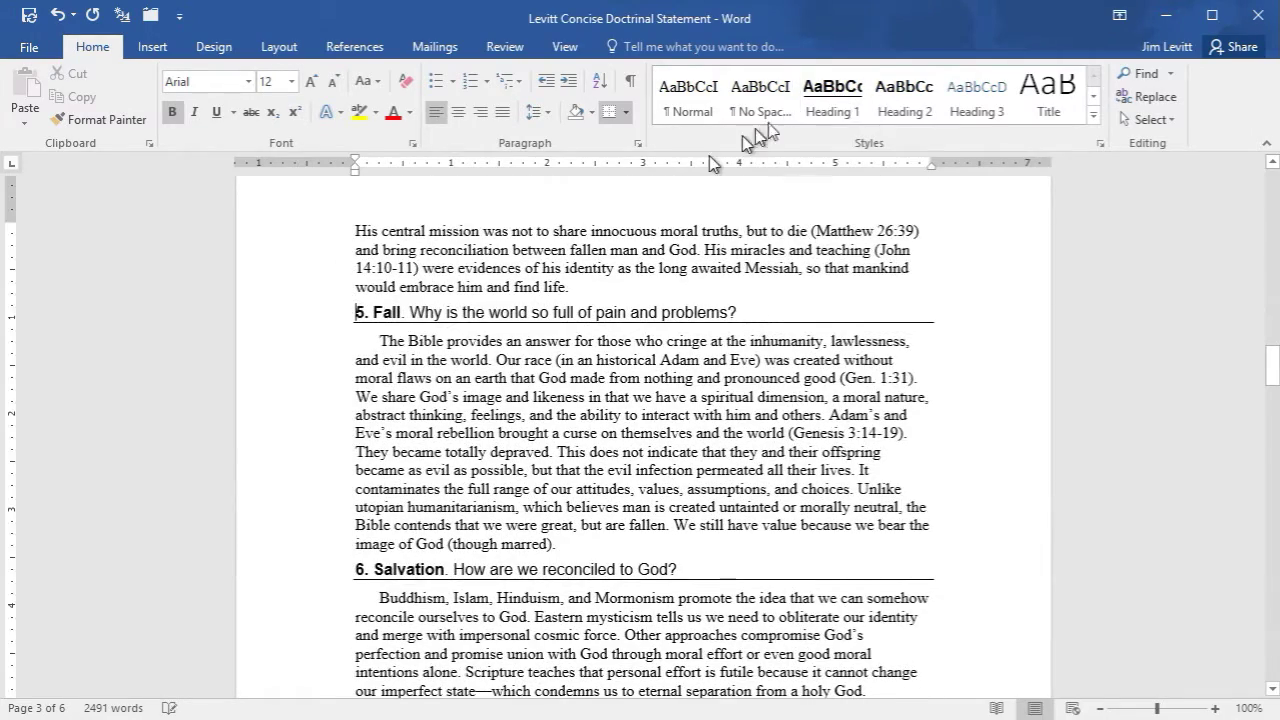
{"action": "left_click", "coordinate": [831, 92]}
Update the table of contents at the start of the document to list the styled section headings.
{"action": "scroll", "coordinate": [716, 250], "scroll_direction": "up", "scroll_amount": 15}
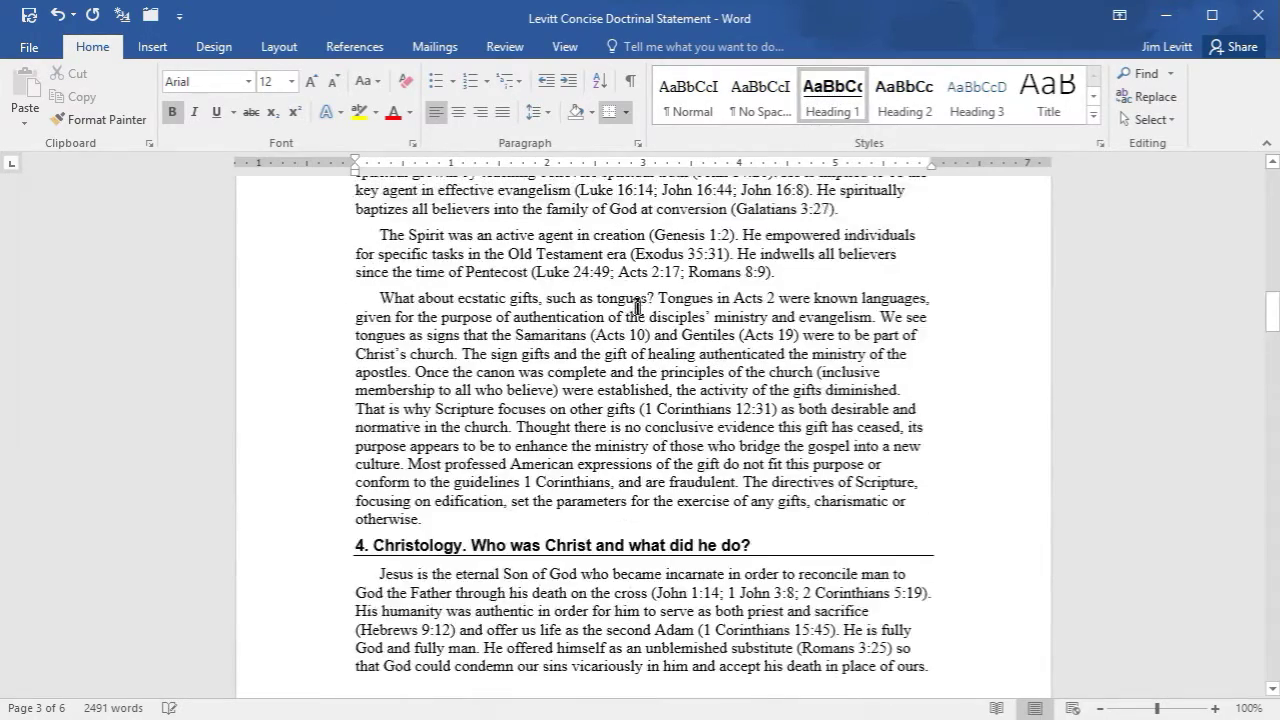
{"action": "scroll", "coordinate": [634, 300], "scroll_direction": "up", "scroll_amount": 5}
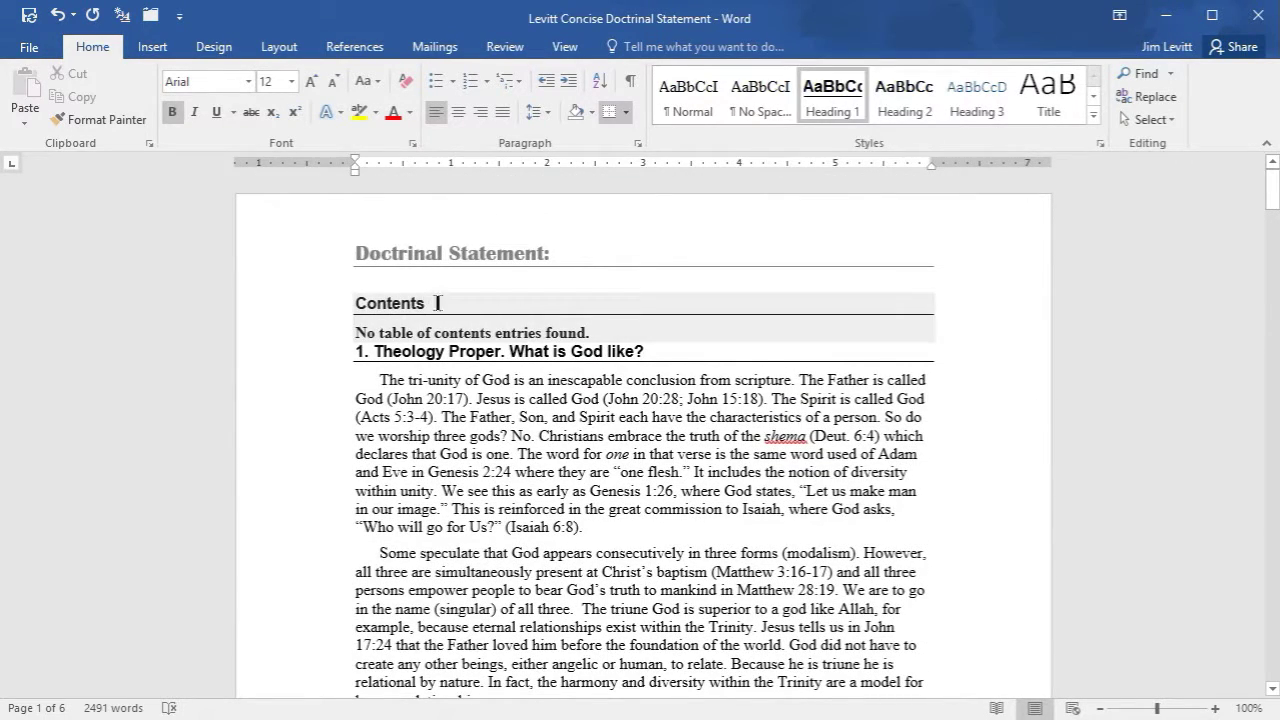
{"action": "left_click", "coordinate": [437, 303]}
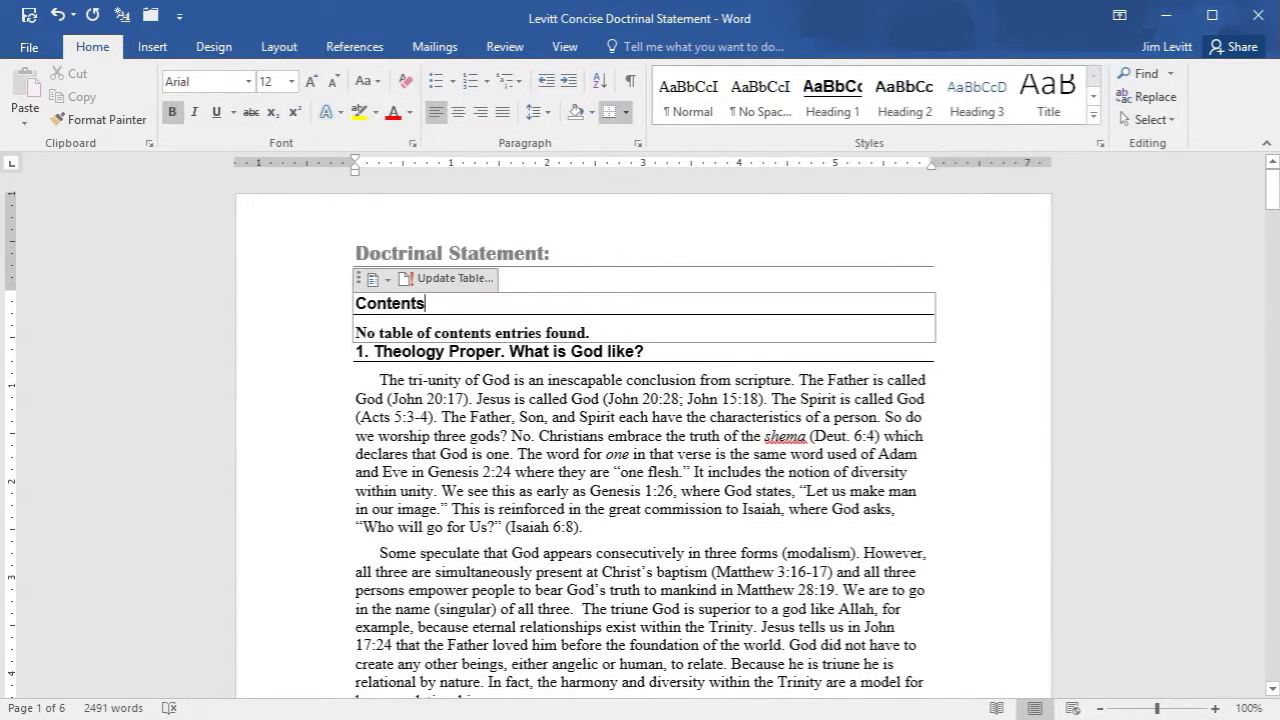
{"action": "left_click", "coordinate": [450, 280]}
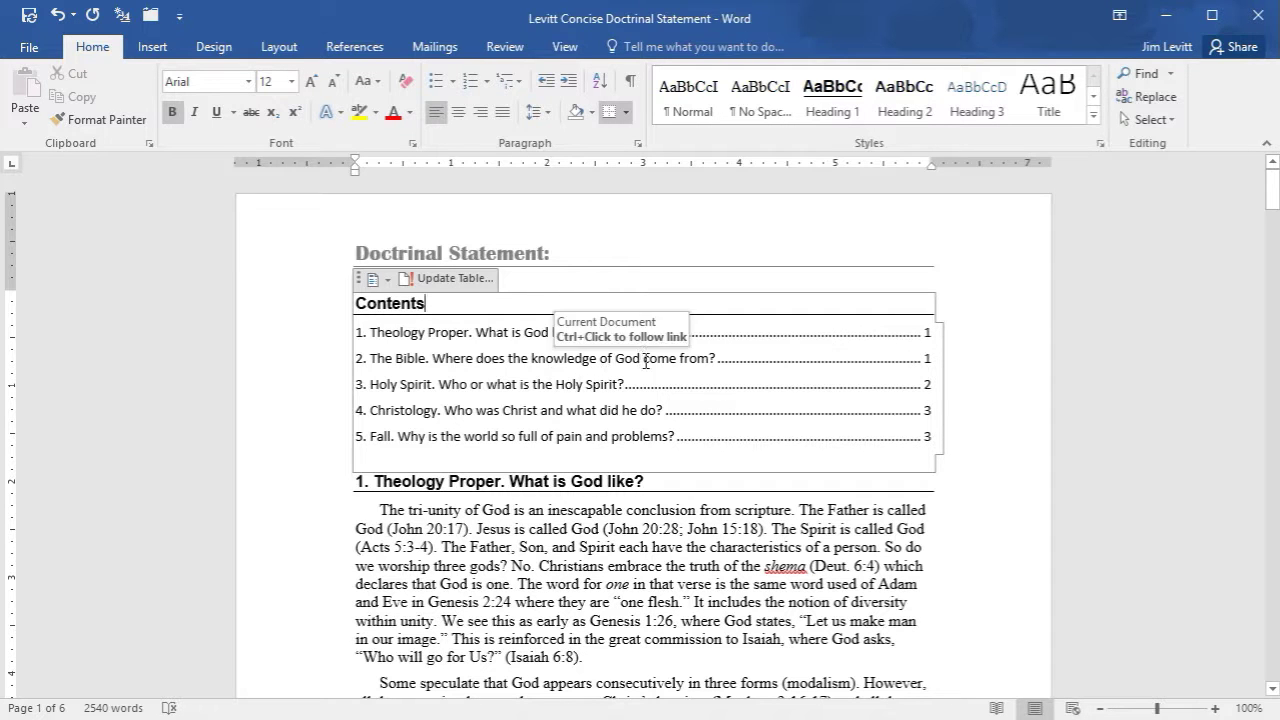
Apply the Heading 1 style to the "6. Salvation" and "7. The Ordinances" section titles.
{"action": "scroll", "coordinate": [244, 362], "scroll_direction": "down", "scroll_amount": 12}
{"action": "scroll", "coordinate": [277, 366], "scroll_direction": "down", "scroll_amount": 20}
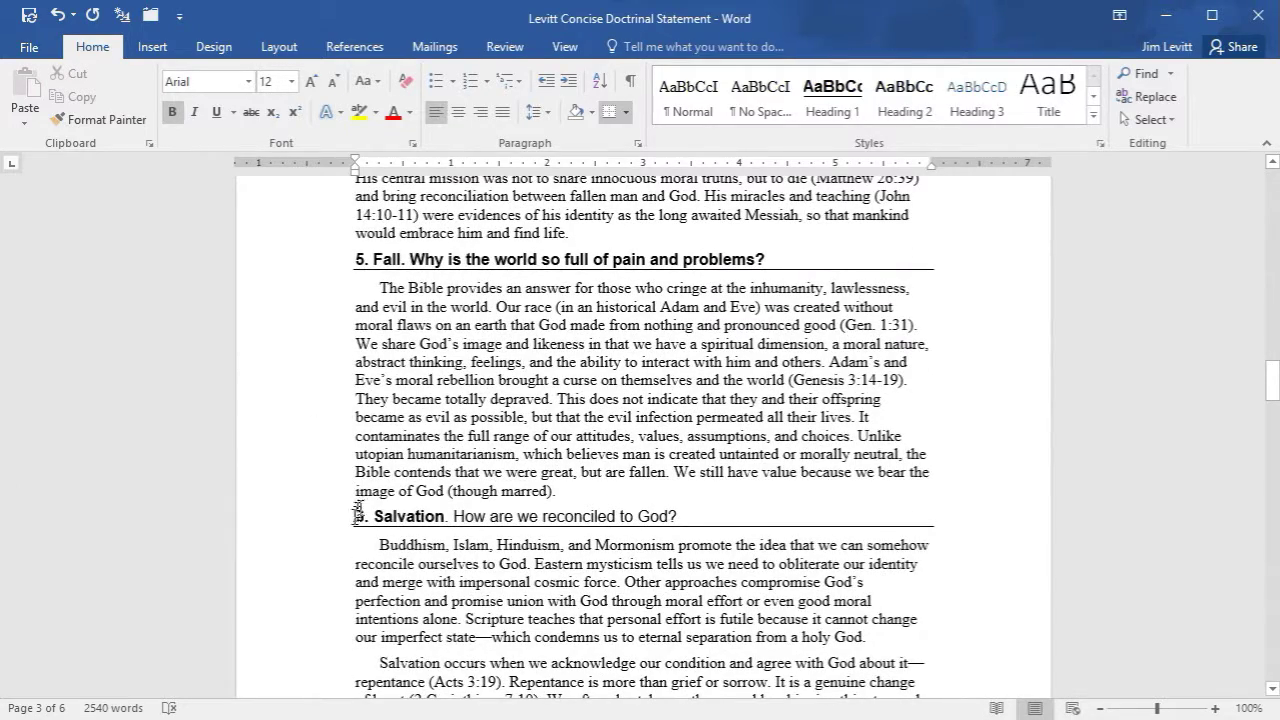
{"action": "left_click", "coordinate": [357, 515]}
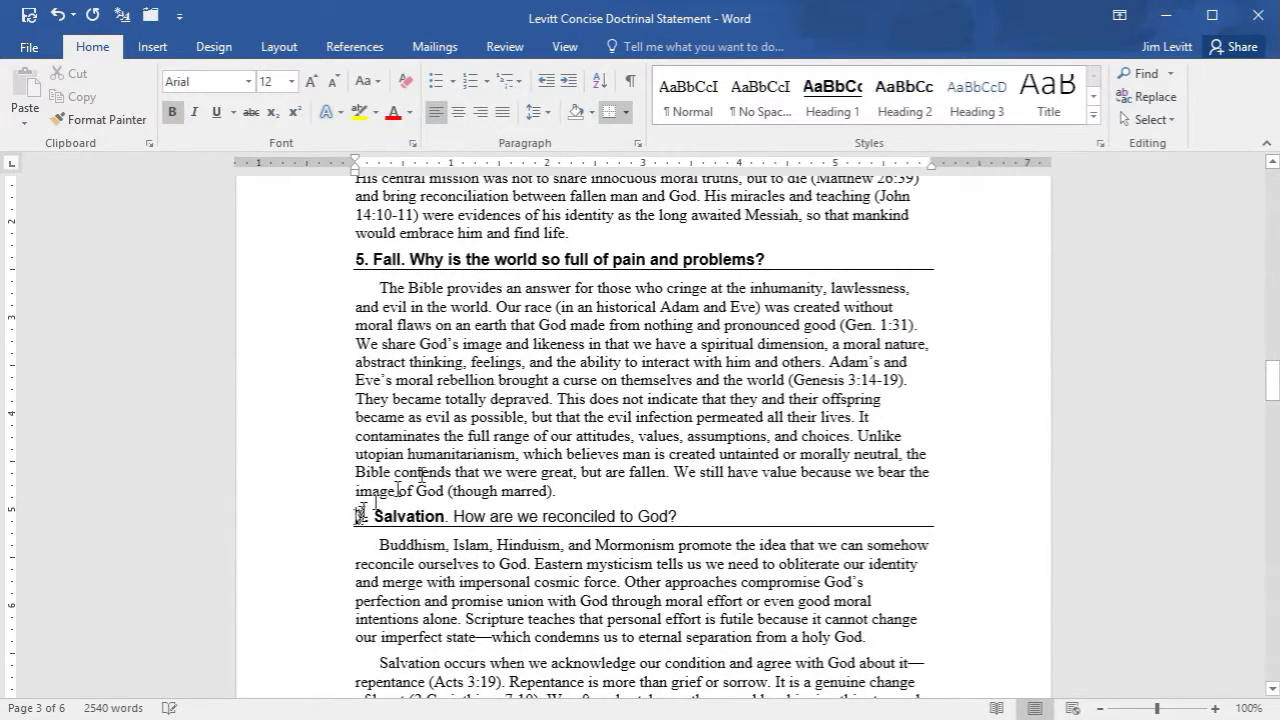
{"action": "left_click", "coordinate": [827, 80]}
{"action": "scroll", "coordinate": [540, 432], "scroll_direction": "down", "scroll_amount": 5}
{"action": "scroll", "coordinate": [540, 432], "scroll_direction": "down", "scroll_amount": 7}
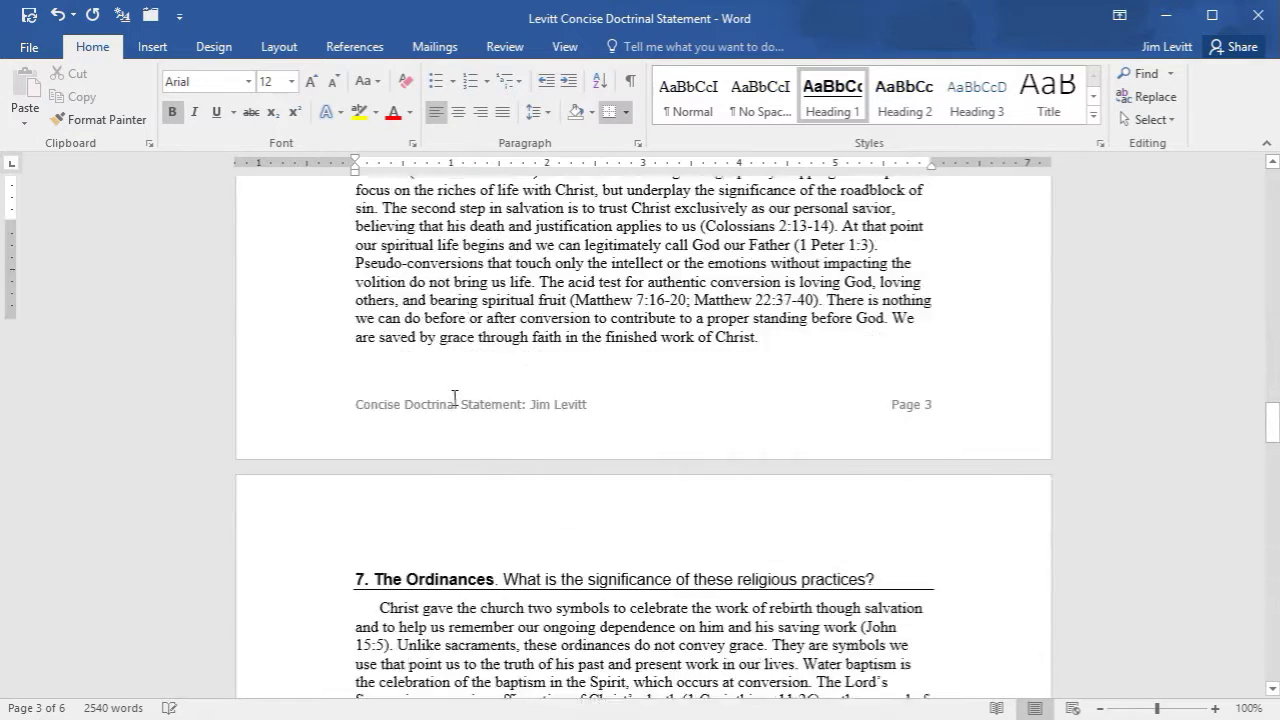
{"action": "left_click", "coordinate": [356, 240]}
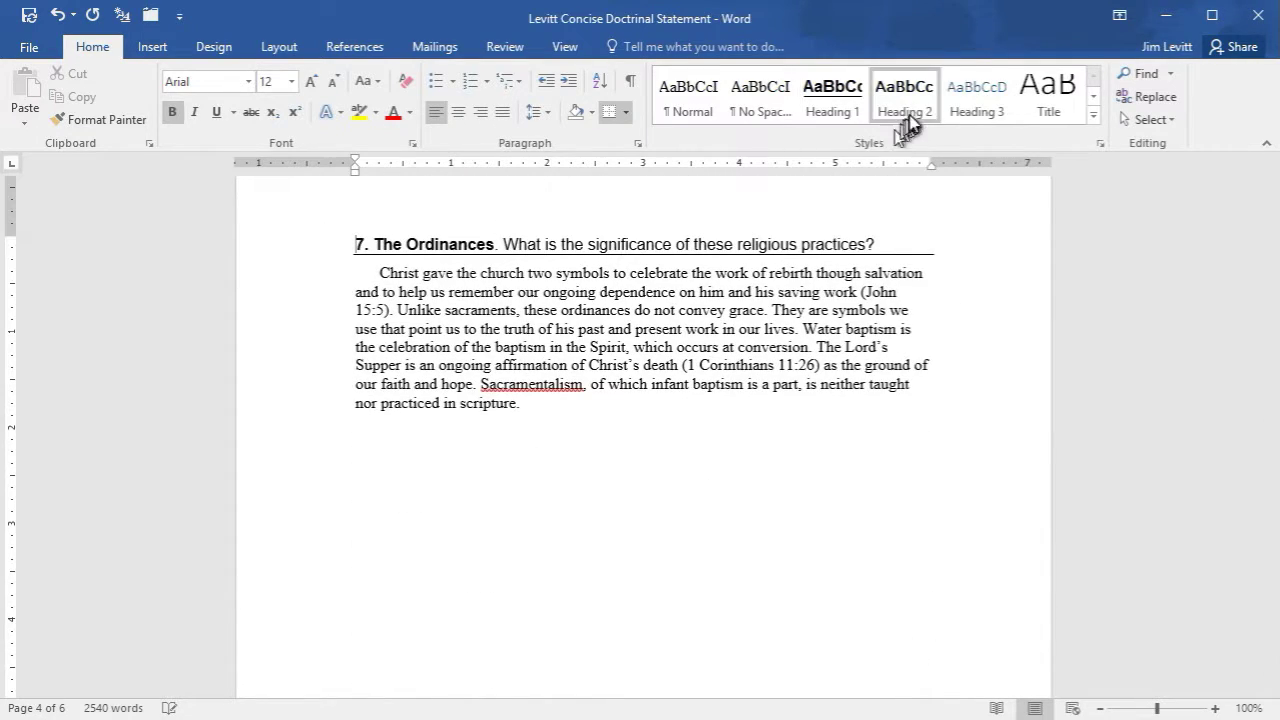
{"action": "left_click", "coordinate": [828, 95]}
Apply the Heading 1 style to the "8. The Universal Church" section title.
{"action": "scroll", "coordinate": [550, 385], "scroll_direction": "down", "scroll_amount": 8}
{"action": "left_click", "coordinate": [357, 546]}
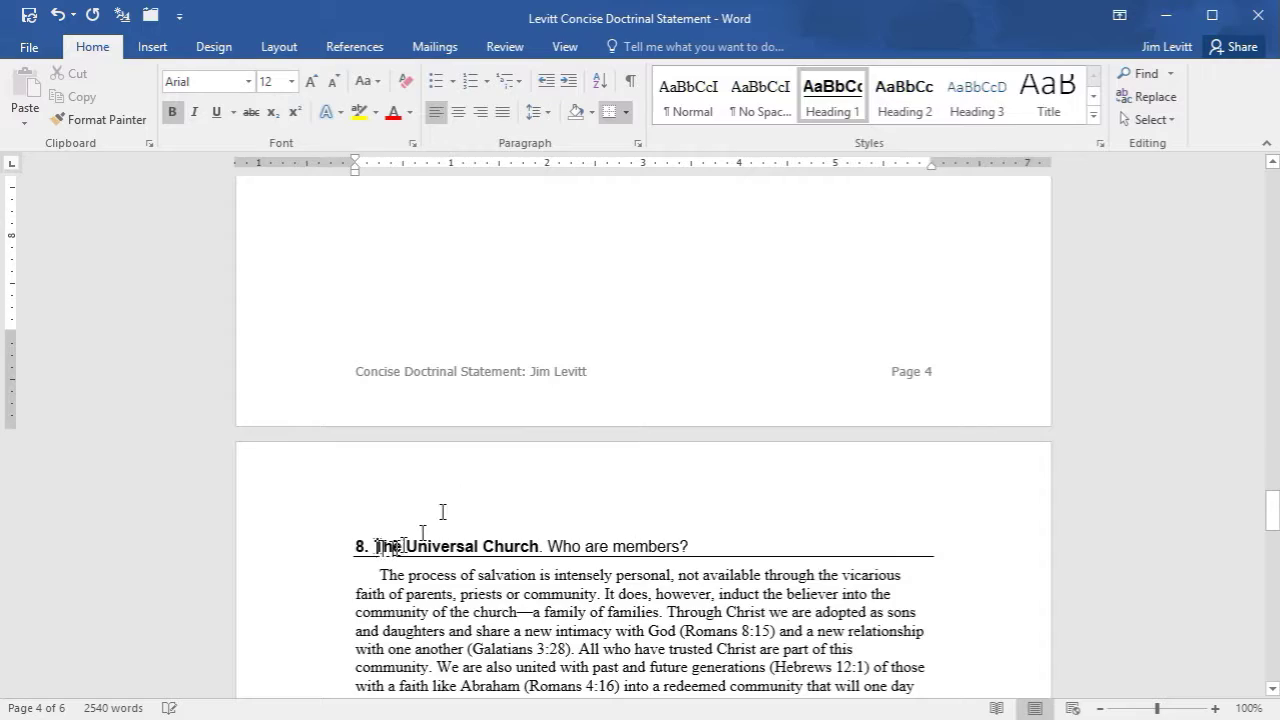
{"action": "left_click", "coordinate": [830, 95]}
Update the table of contents again, choosing to update the entire table rather than page numbers only.
{"action": "scroll", "coordinate": [689, 376], "scroll_direction": "up", "scroll_amount": 20}
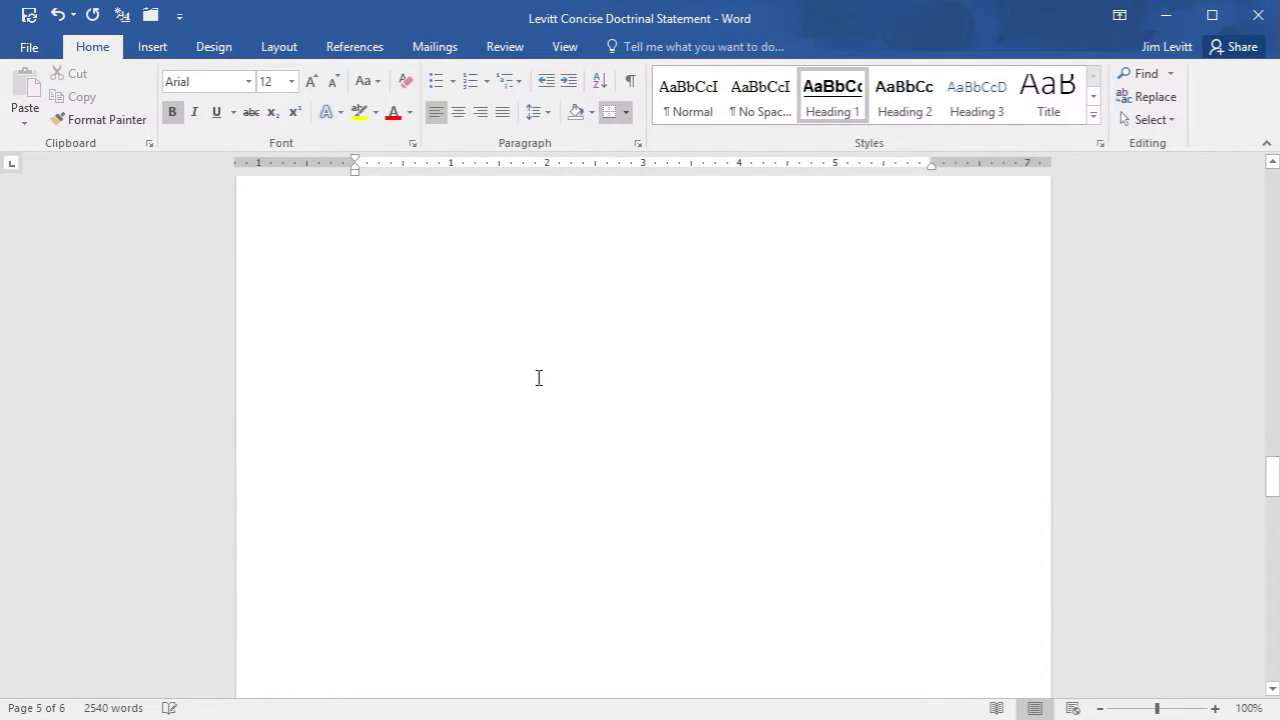
{"action": "scroll", "coordinate": [474, 330], "scroll_direction": "up", "scroll_amount": 5}
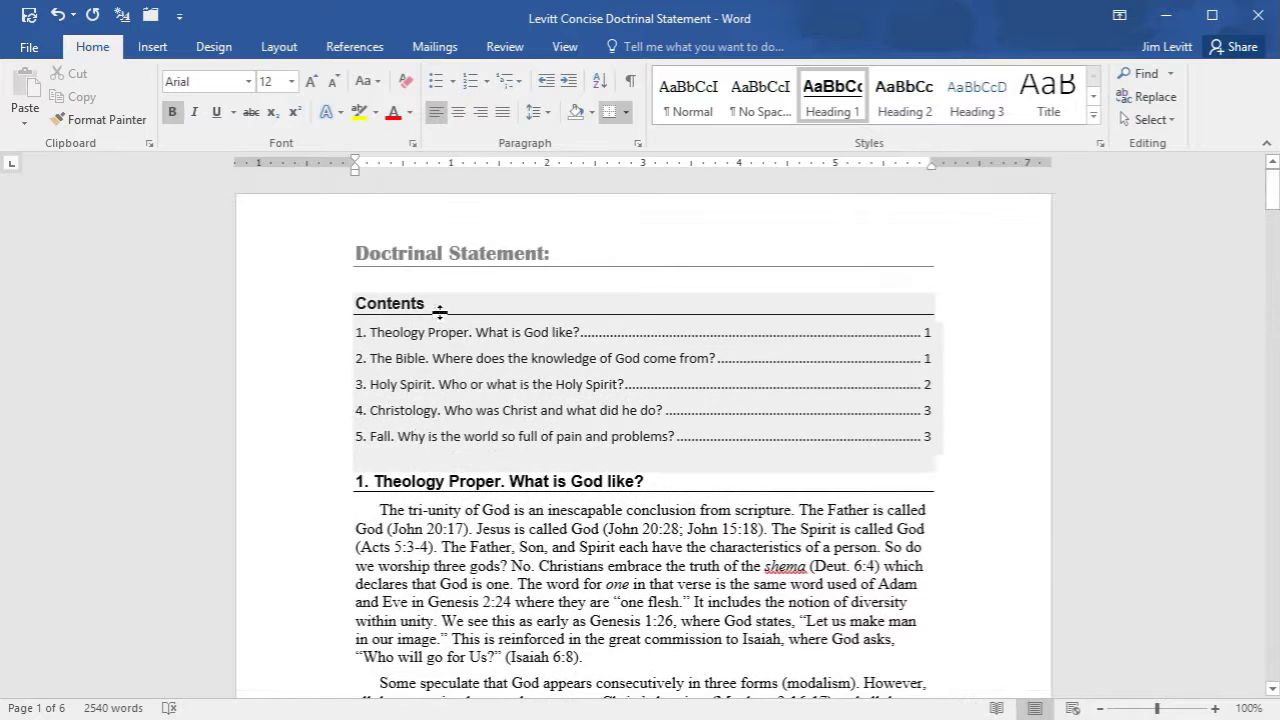
{"action": "left_click", "coordinate": [426, 303]}
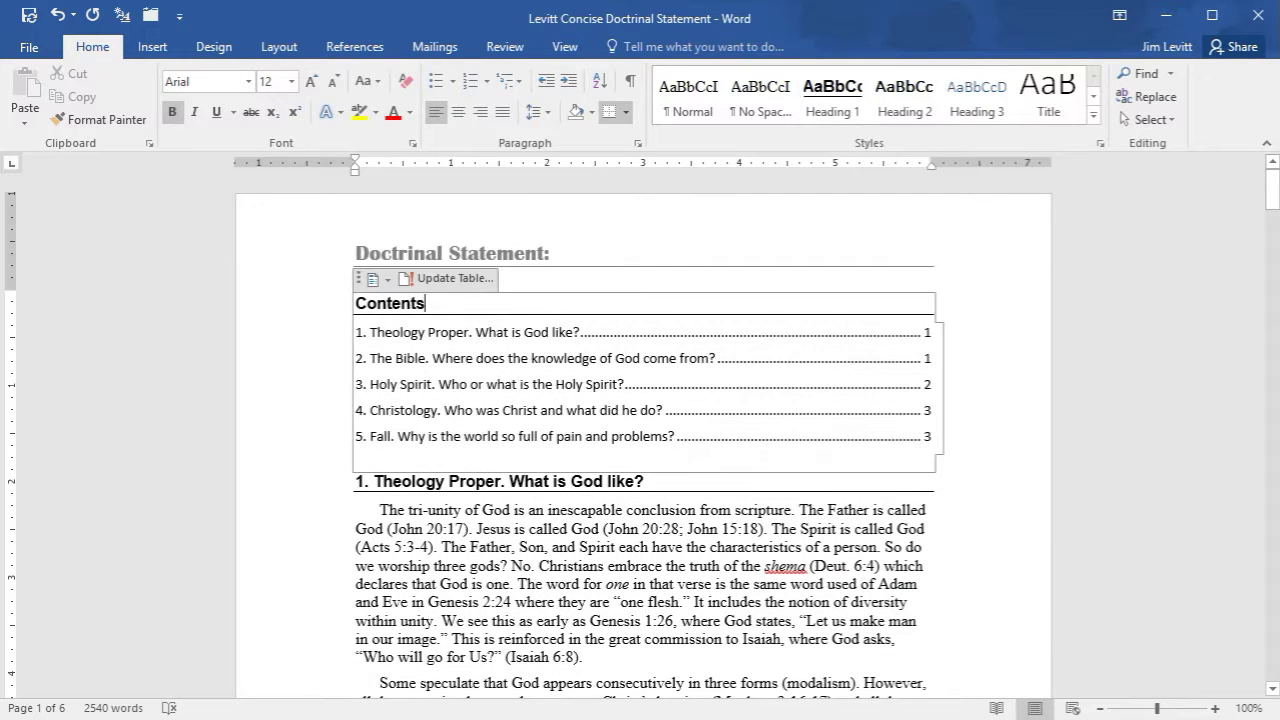
{"action": "left_click", "coordinate": [455, 278]}
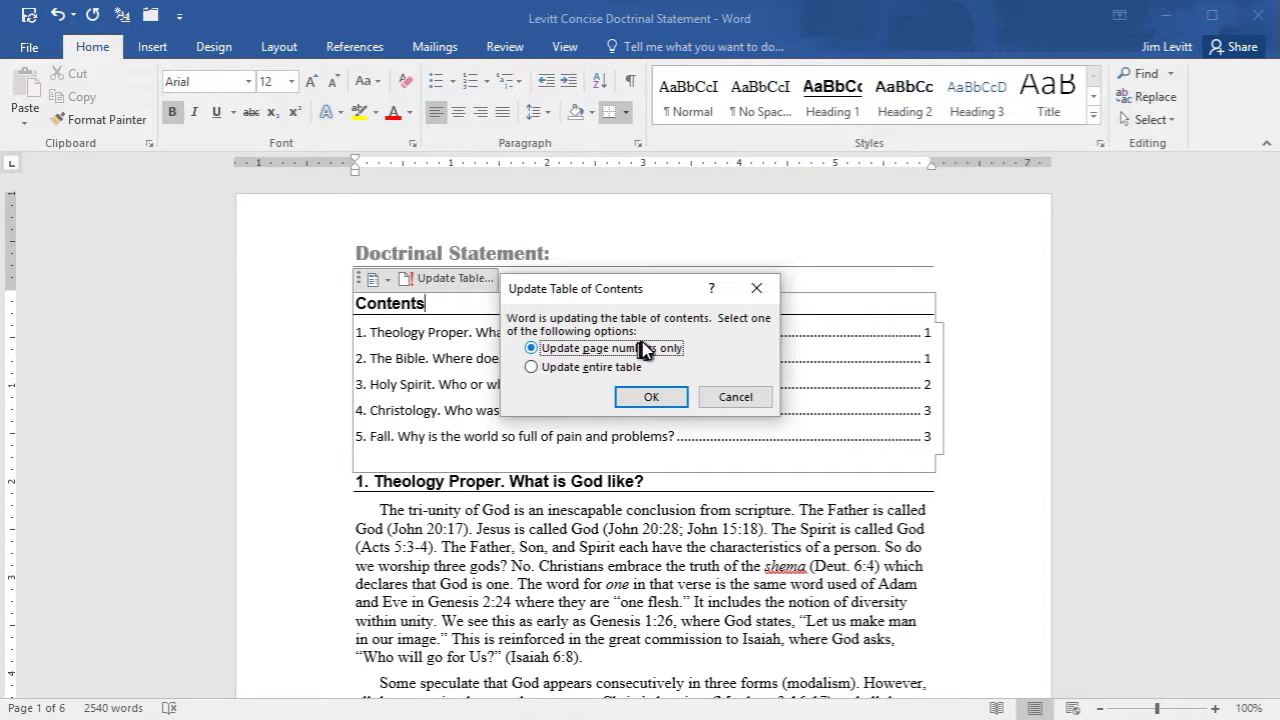
{"action": "left_click", "coordinate": [533, 368]}
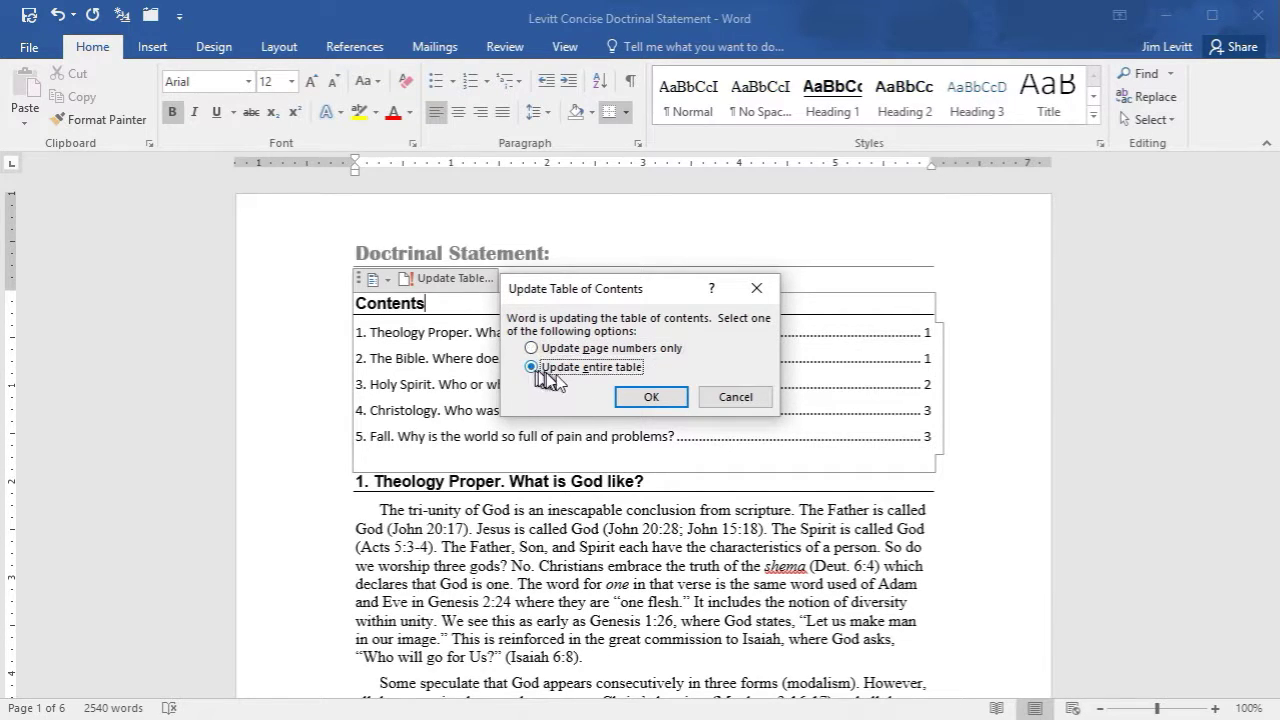
{"action": "left_click", "coordinate": [645, 398]}
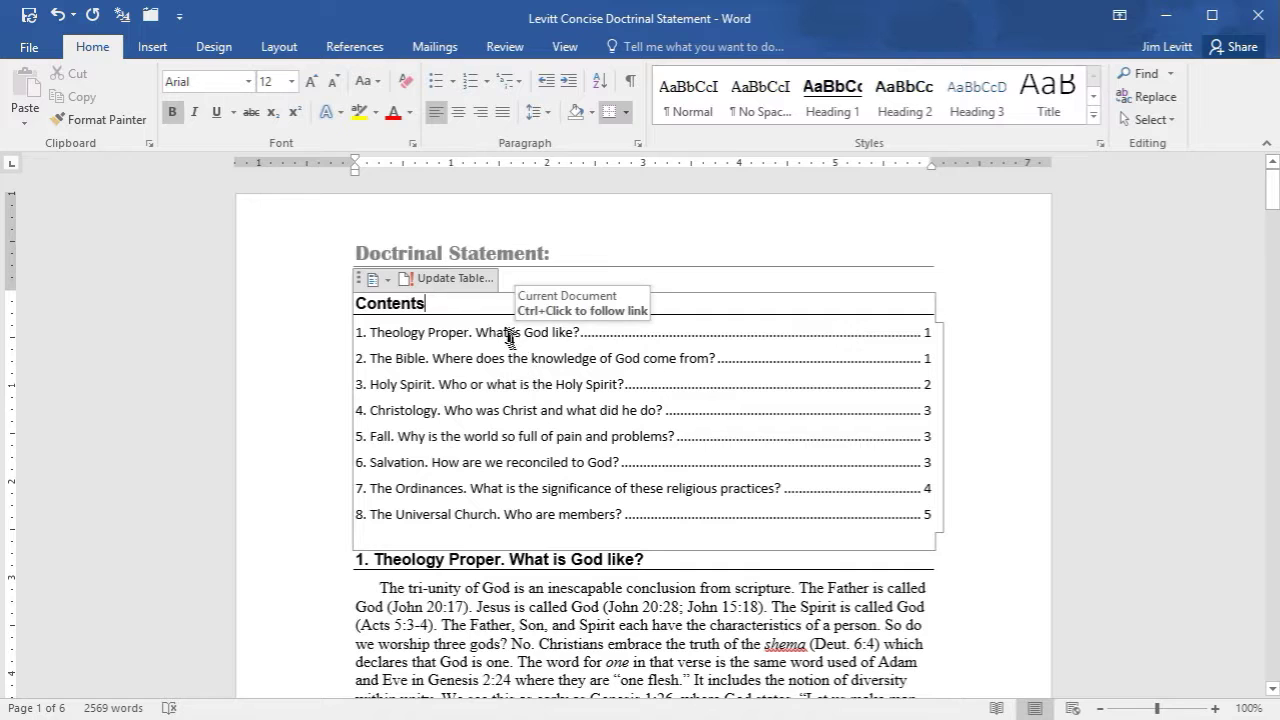
Apply the Heading 2 style to the words "The tri-unity of God" opening the first paragraph of section 1.
{"action": "scroll", "coordinate": [519, 345], "scroll_direction": "down", "scroll_amount": 5}
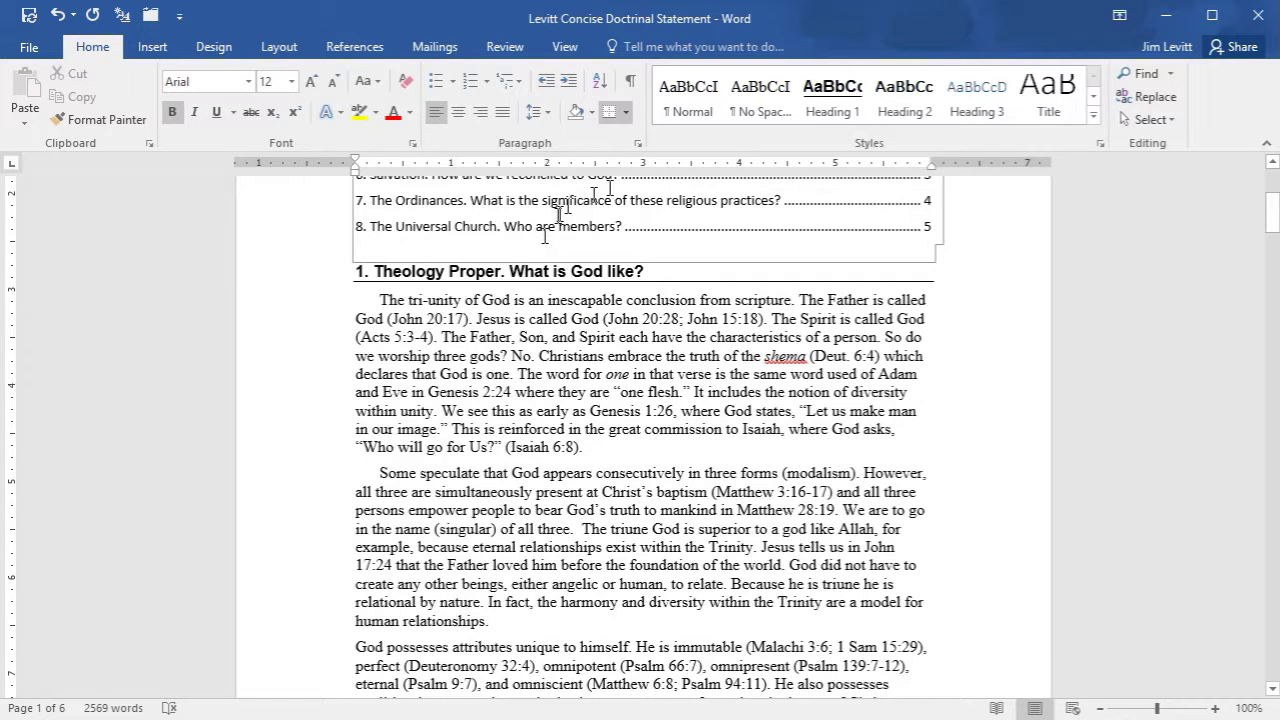
{"action": "left_click", "coordinate": [382, 300]}
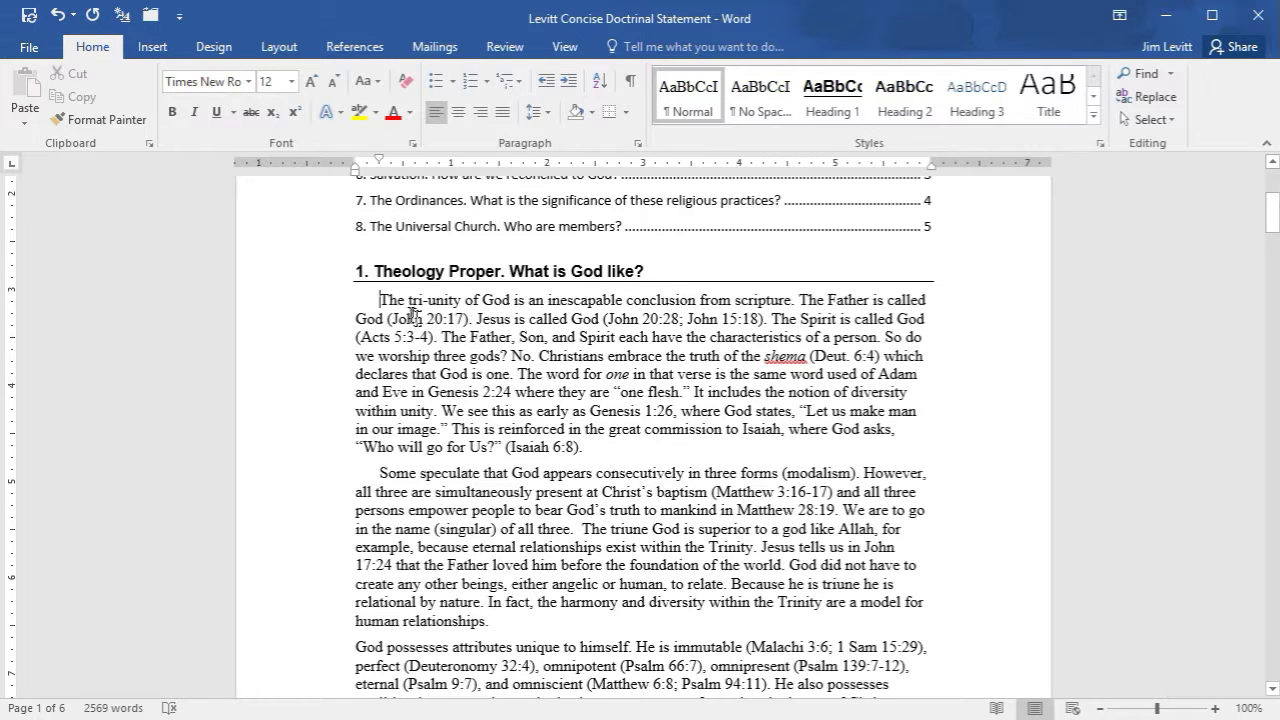
{"action": "mouse_move", "coordinate": [386, 298]}
{"action": "left_mouse_down"}
{"action": "mouse_move", "coordinate": [410, 284]}
{"action": "mouse_move", "coordinate": [496, 301]}
{"action": "mouse_move", "coordinate": [412, 318]}
{"action": "mouse_move", "coordinate": [383, 305]}
{"action": "left_mouse_up"}
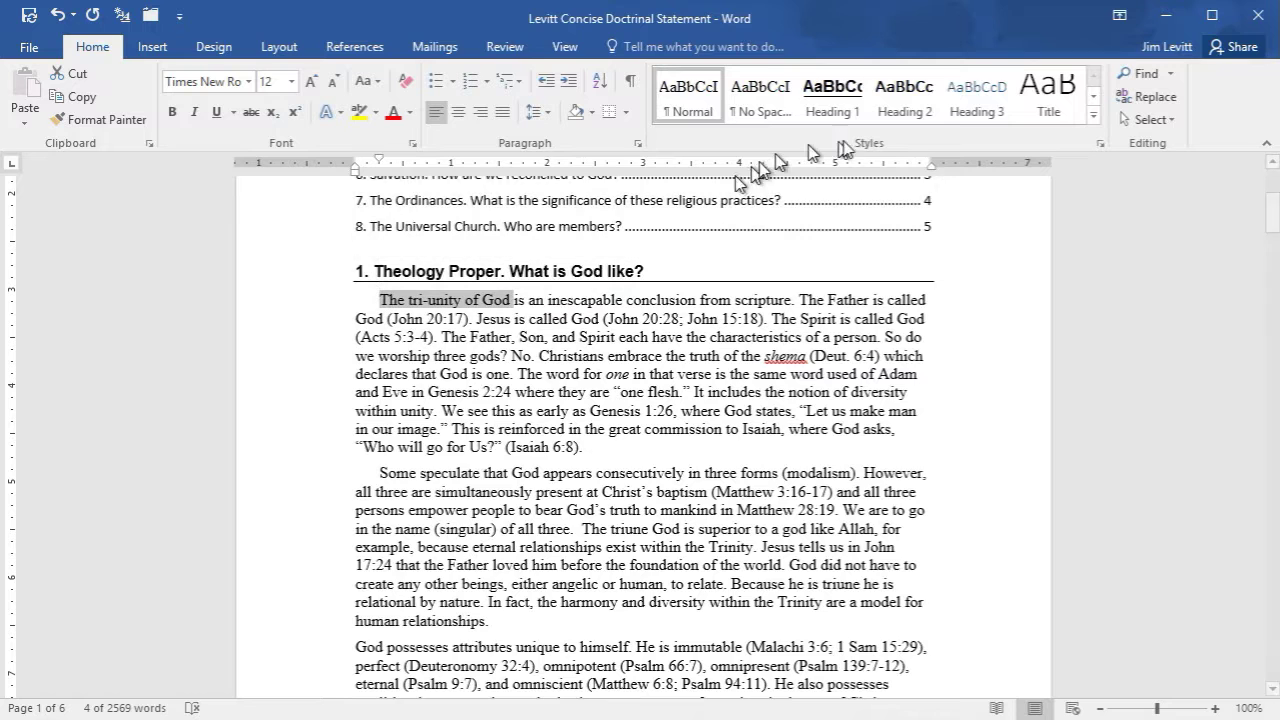
{"action": "left_click", "coordinate": [905, 95]}
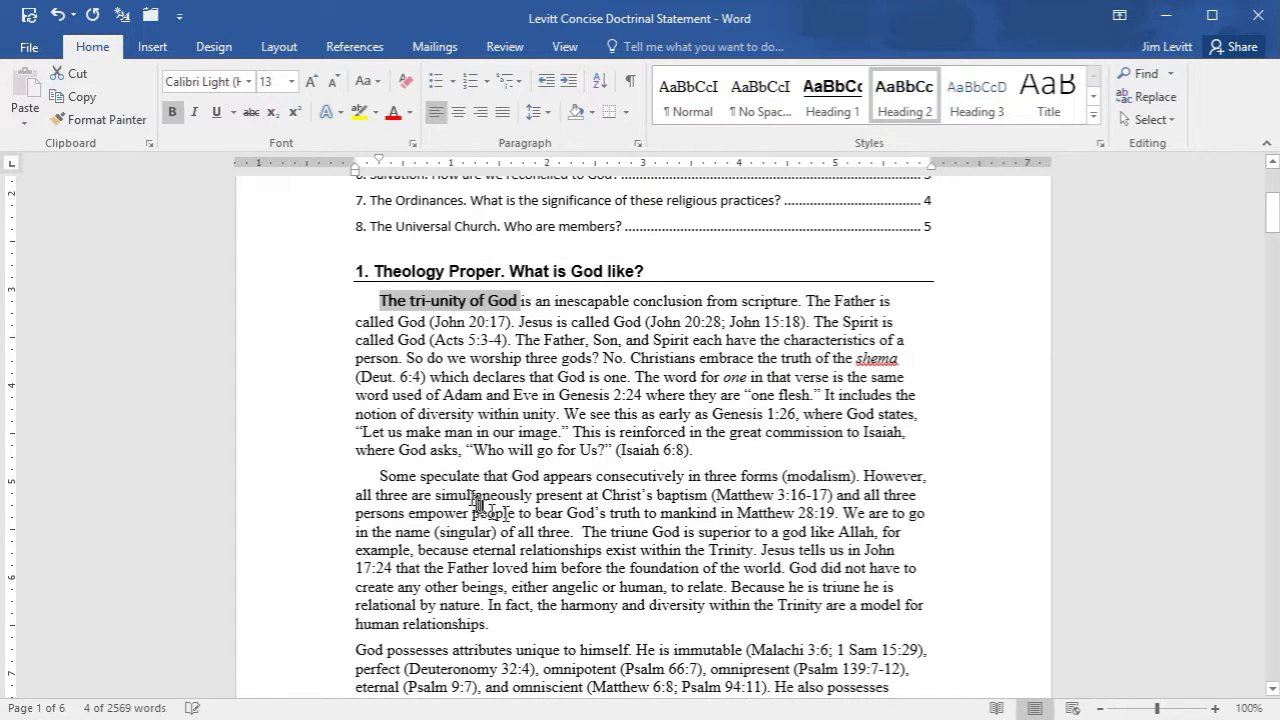
Apply the Heading 2 style to the opening phrases "Some speculate that God" in section 1 and "Some knowledge of God" in section 2.
{"action": "left_click_drag", "start_coordinate": [380, 476], "coordinate": [526, 477]}
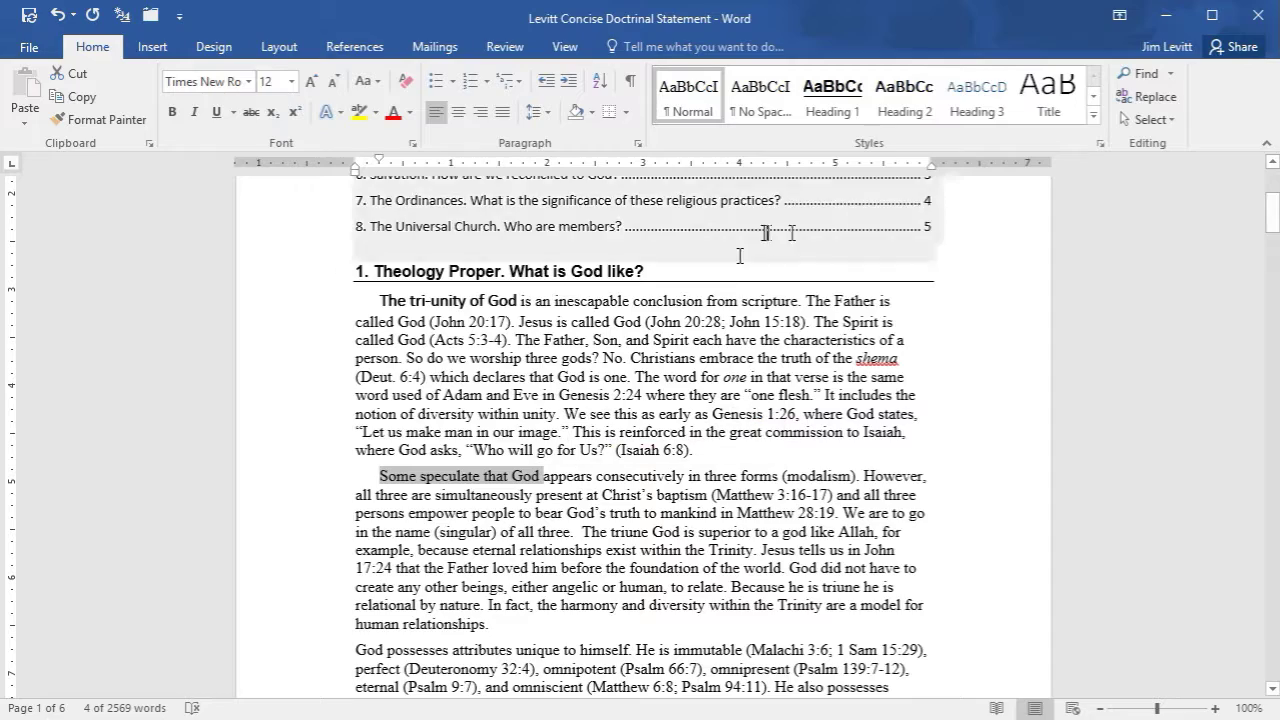
{"action": "left_click", "coordinate": [896, 104]}
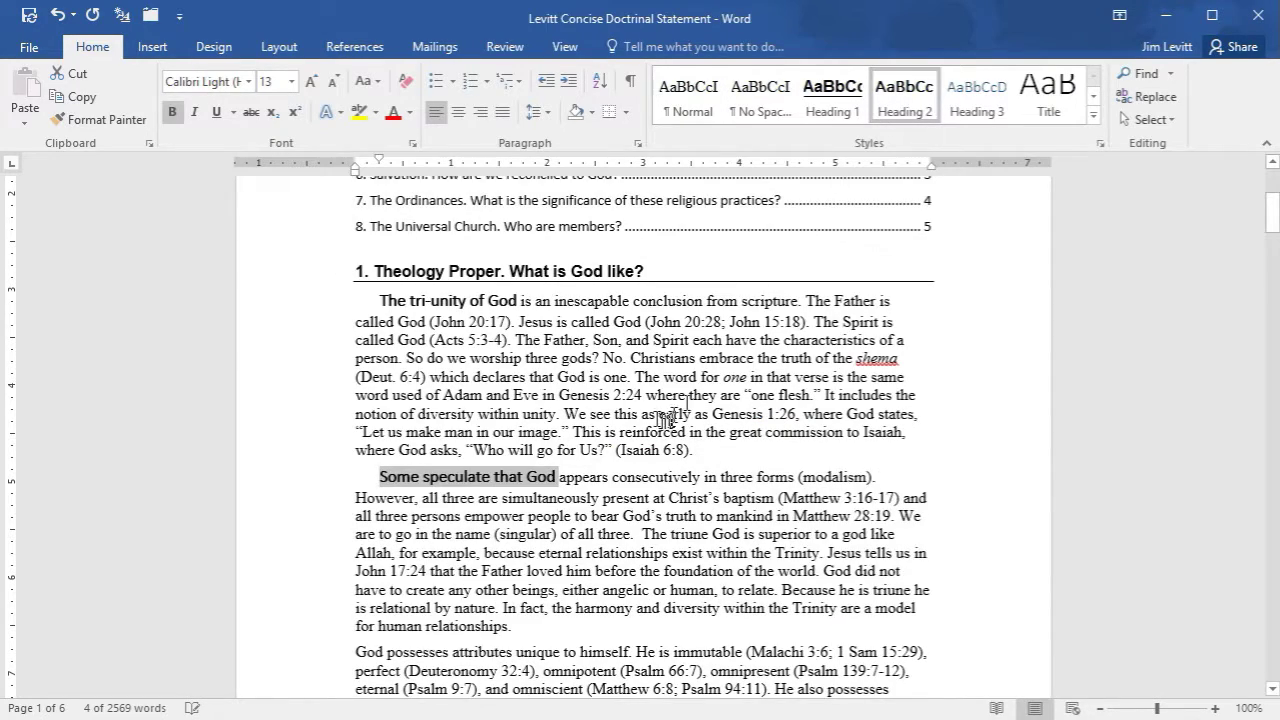
{"action": "scroll", "coordinate": [582, 388], "scroll_direction": "down", "scroll_amount": 4}
{"action": "scroll", "coordinate": [445, 470], "scroll_direction": "down", "scroll_amount": 6}
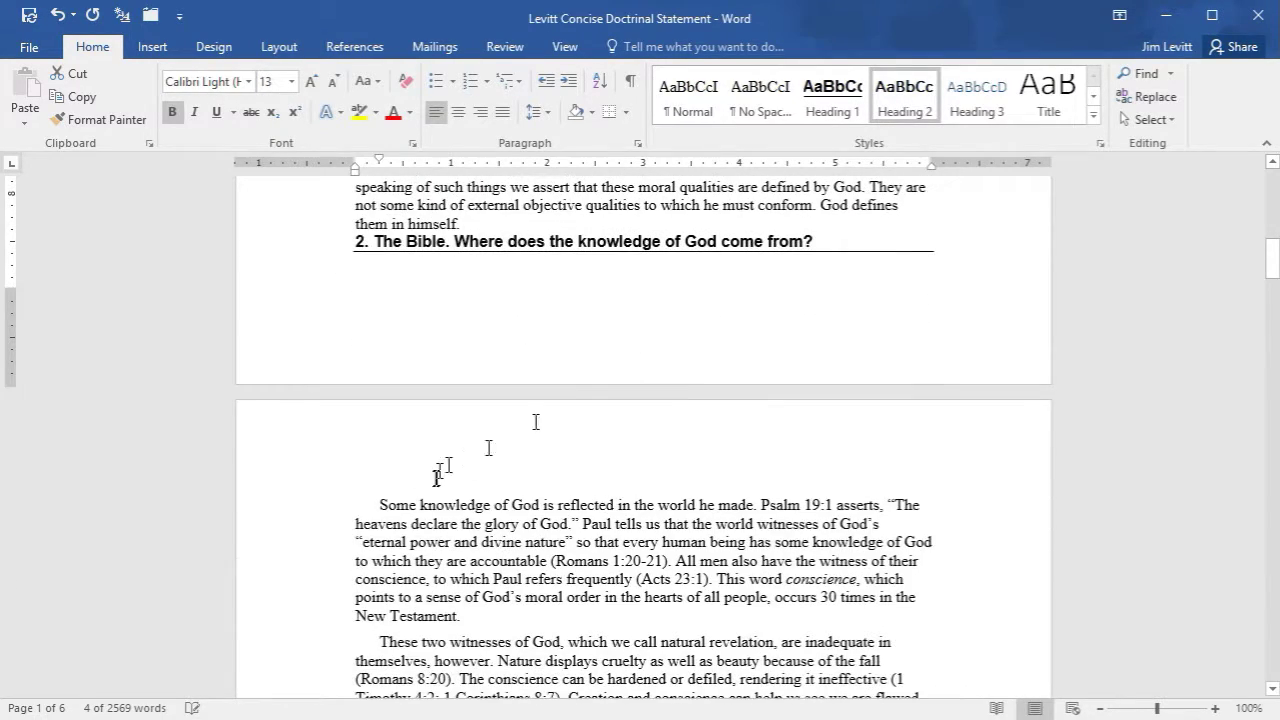
{"action": "left_click_drag", "start_coordinate": [381, 498], "coordinate": [536, 494]}
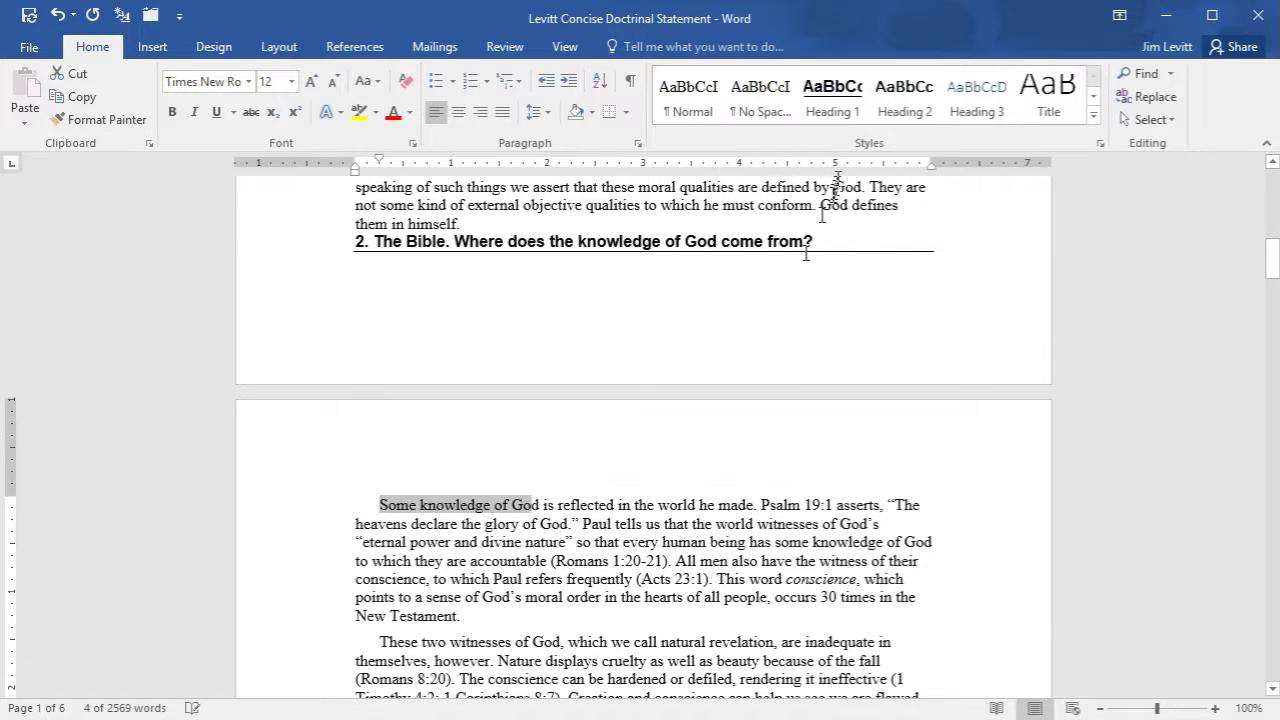
{"action": "left_click", "coordinate": [903, 100]}
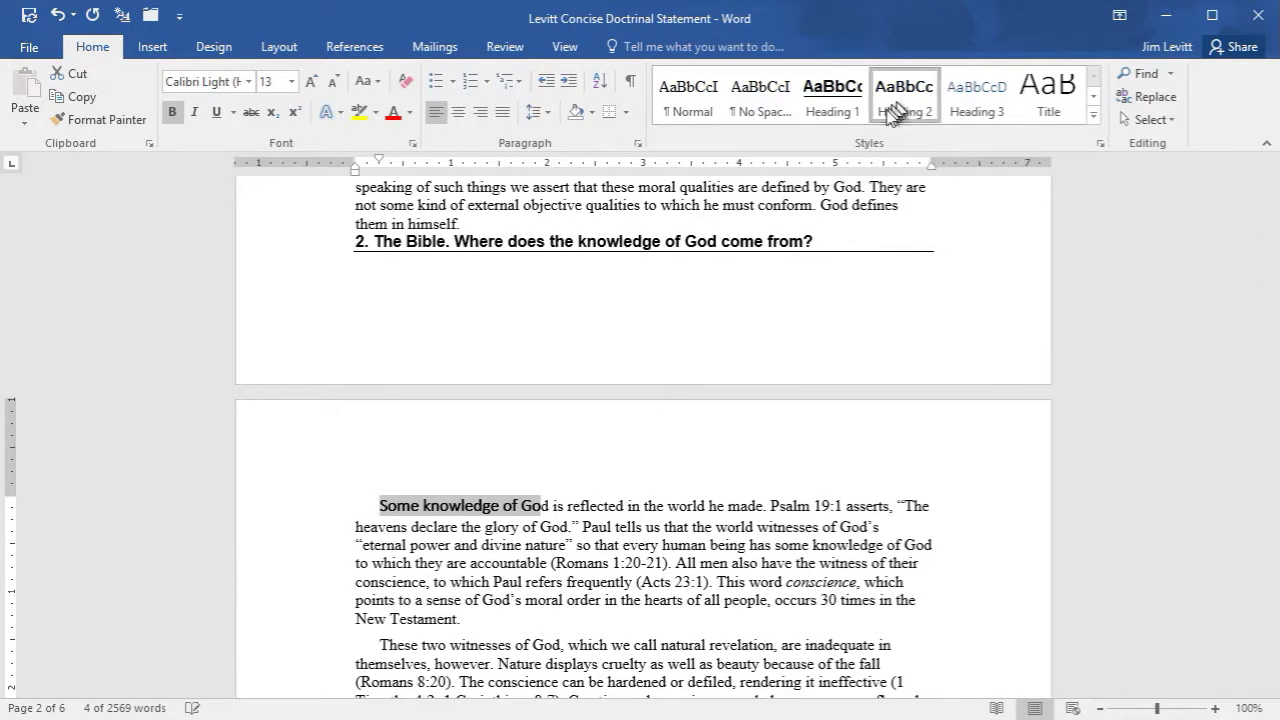
Apply the Heading 2 style to the words "special objective revelation" in the third paragraph of section 2.
{"action": "scroll", "coordinate": [490, 500], "scroll_direction": "down", "scroll_amount": 5}
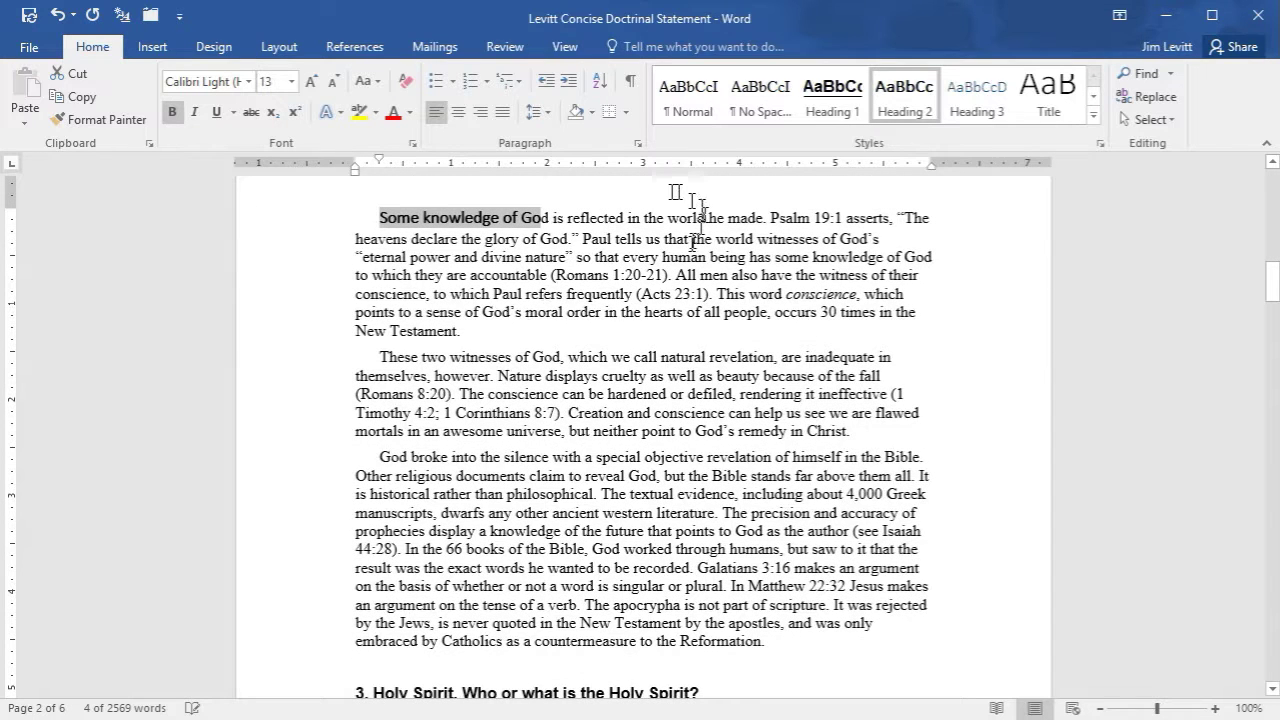
{"action": "left_click_drag", "start_coordinate": [379, 456], "coordinate": [410, 453]}
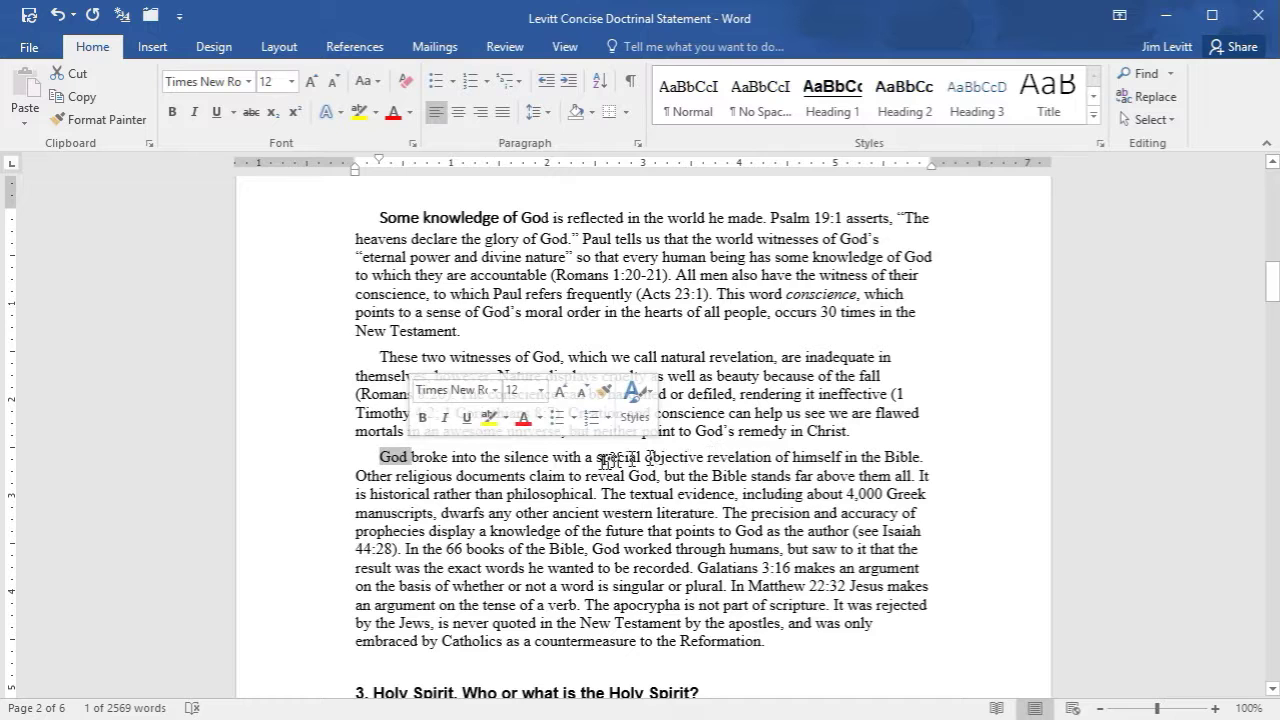
{"action": "left_click_drag", "start_coordinate": [597, 457], "coordinate": [748, 460]}
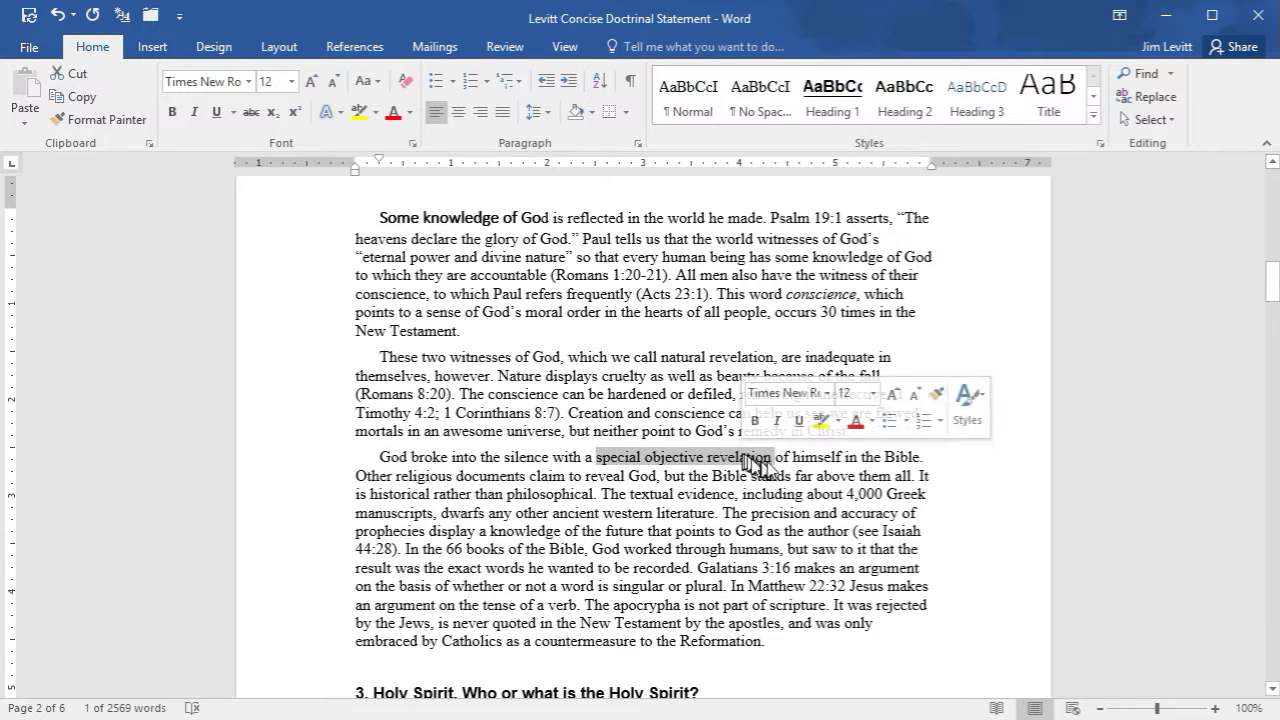
{"action": "left_click", "coordinate": [905, 90]}
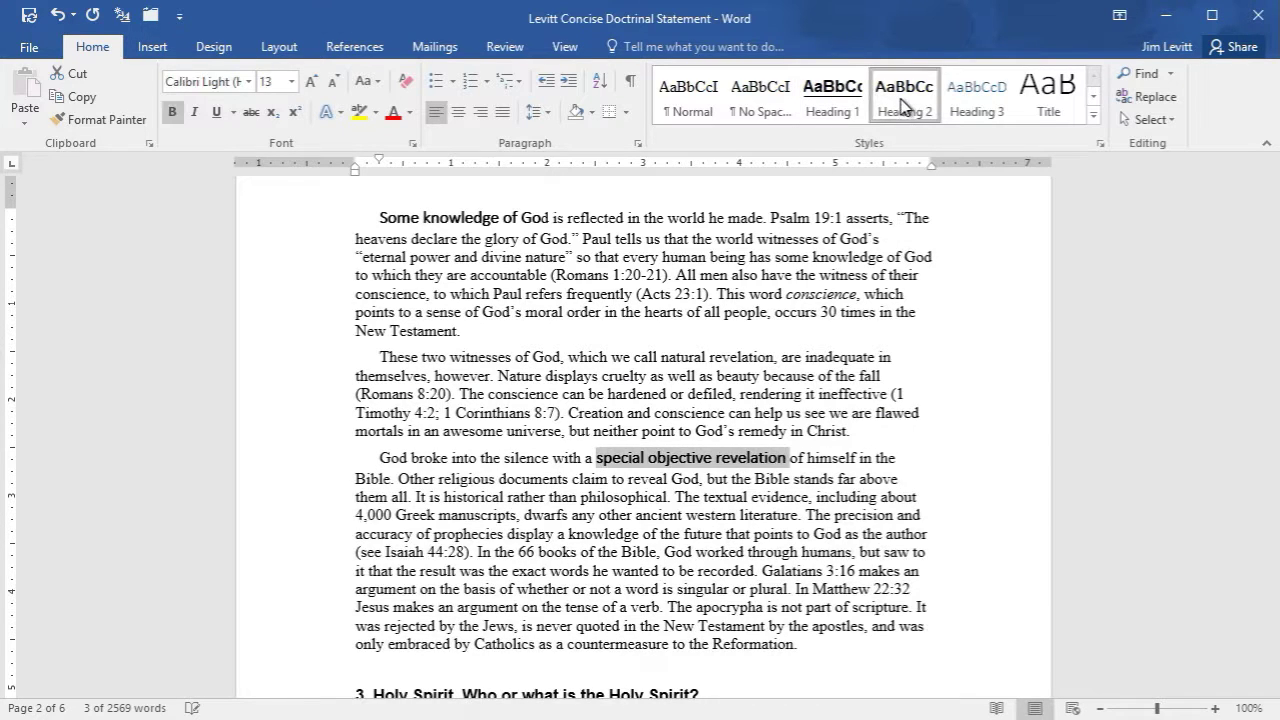
Update the entire table of contents to include the new Heading 2 phrases.
{"action": "scroll", "coordinate": [573, 386], "scroll_direction": "up", "scroll_amount": 20}
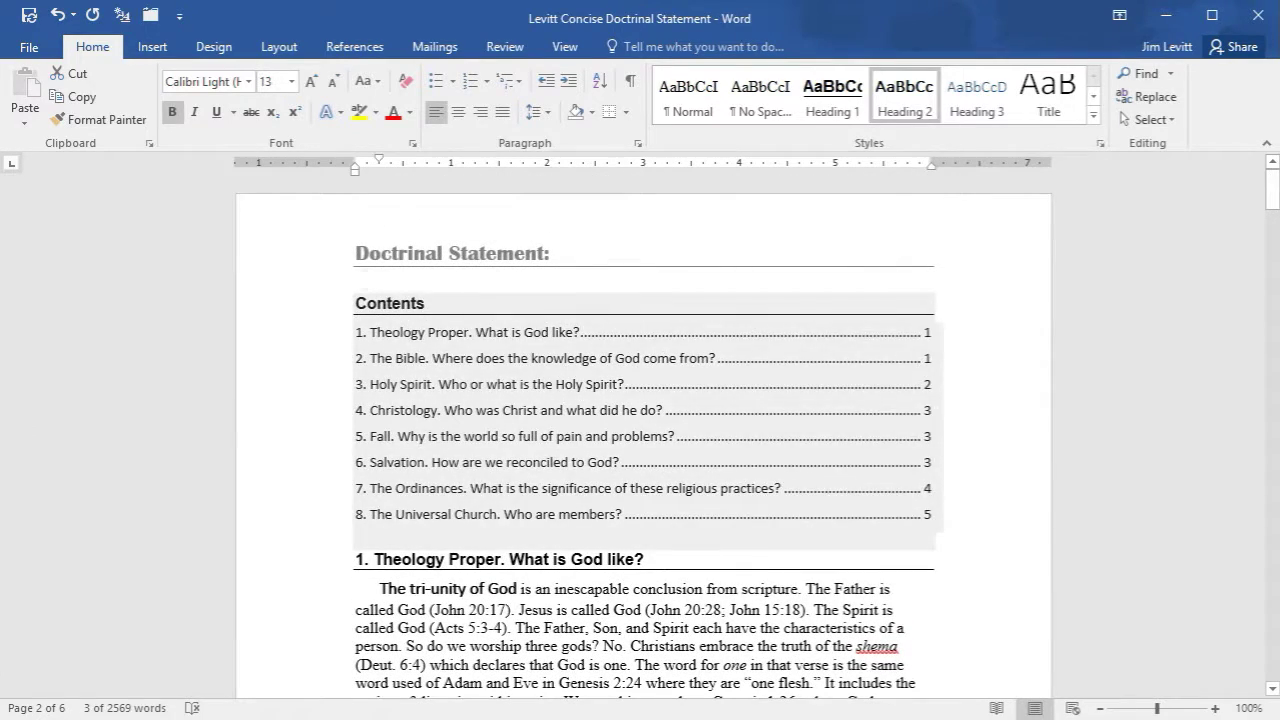
{"action": "left_click", "coordinate": [472, 332]}
{"action": "left_click", "coordinate": [455, 279]}
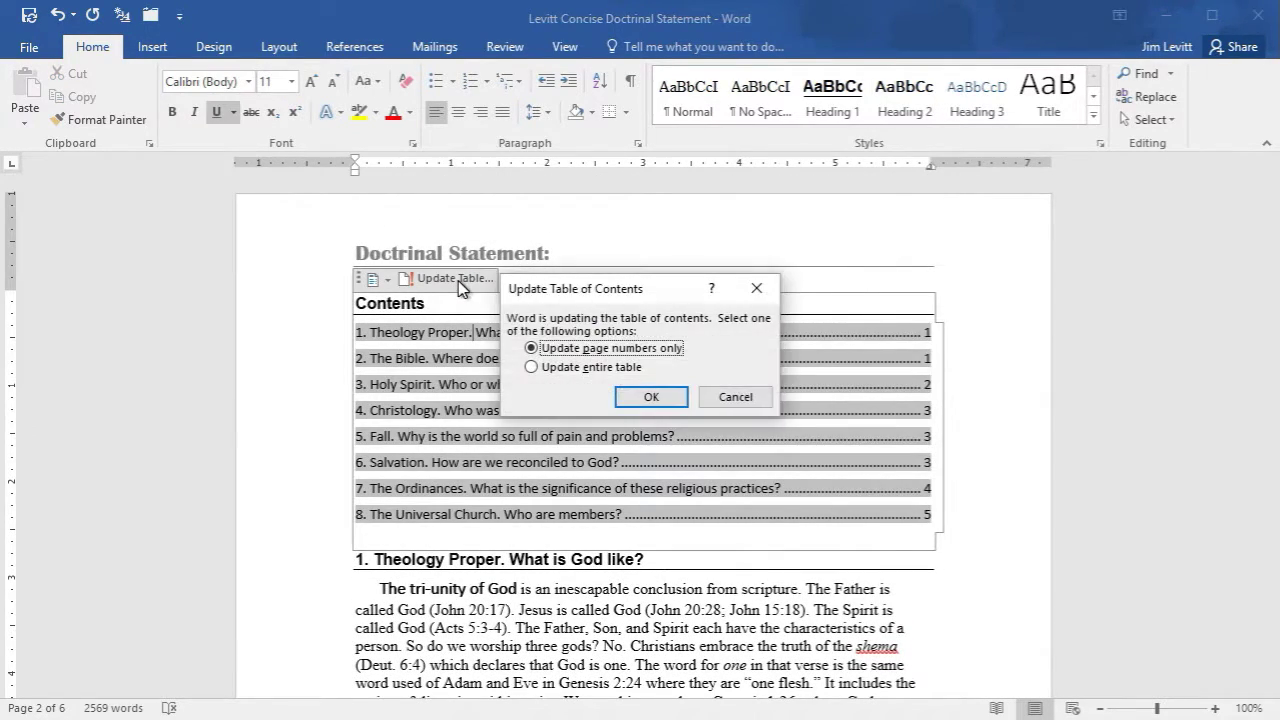
{"action": "left_click", "coordinate": [550, 368]}
{"action": "left_click", "coordinate": [648, 398]}
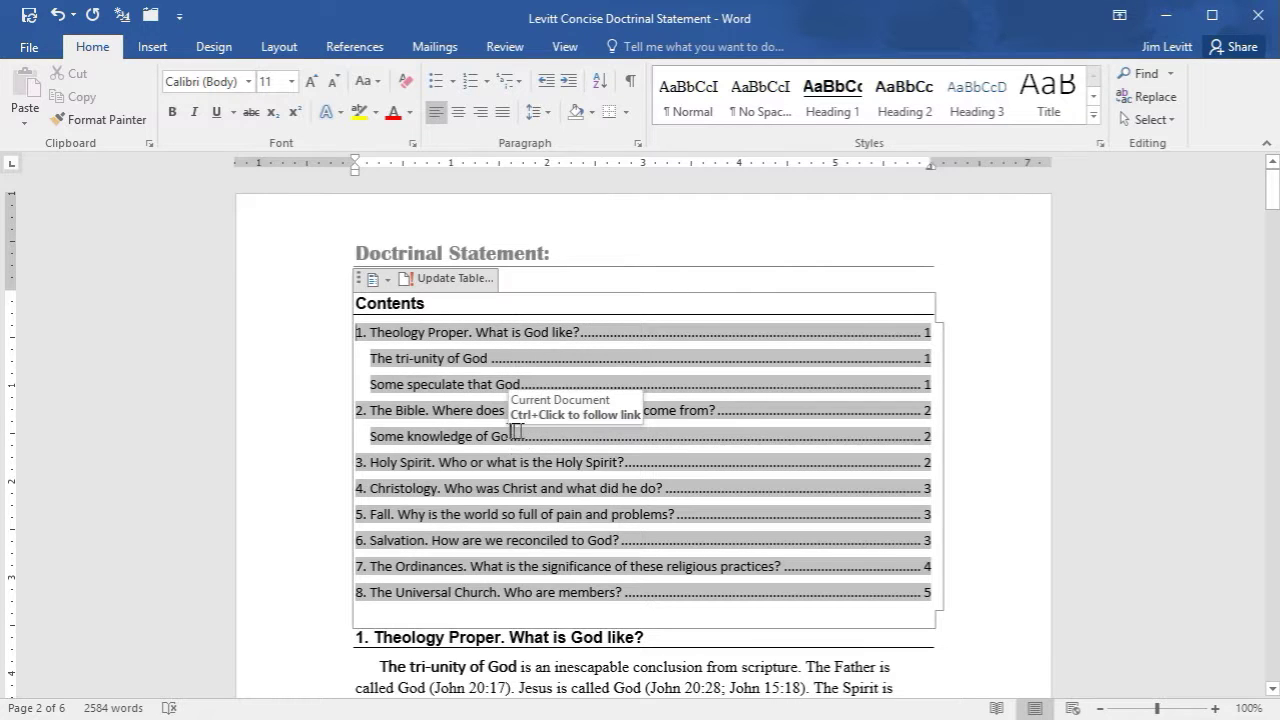
Correct the truncated entry under "2. The Bible" directly in the table of contents so it reads "Some knowledge of God".
{"action": "scroll", "coordinate": [523, 435], "scroll_direction": "down", "scroll_amount": 2}
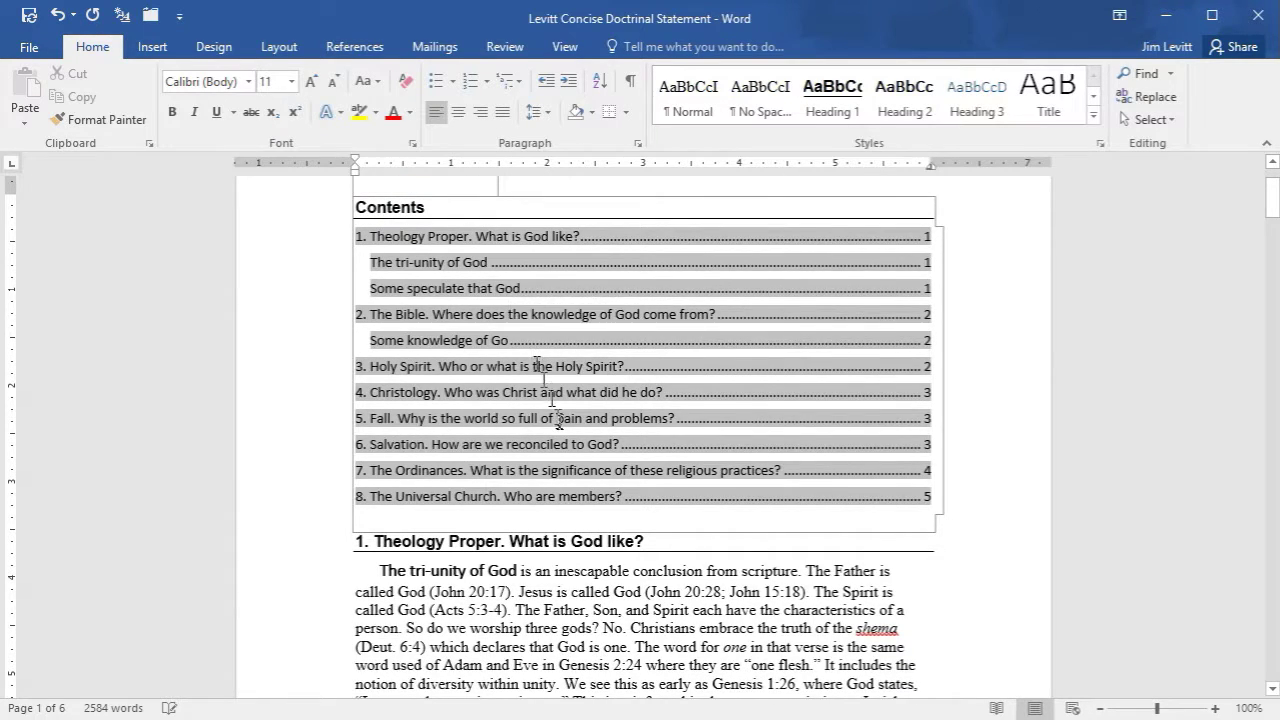
{"action": "scroll", "coordinate": [560, 420], "scroll_direction": "down", "scroll_amount": 3}
{"action": "scroll", "coordinate": [560, 420], "scroll_direction": "up", "scroll_amount": 3}
{"action": "scroll", "coordinate": [560, 420], "scroll_direction": "up", "scroll_amount": 3}
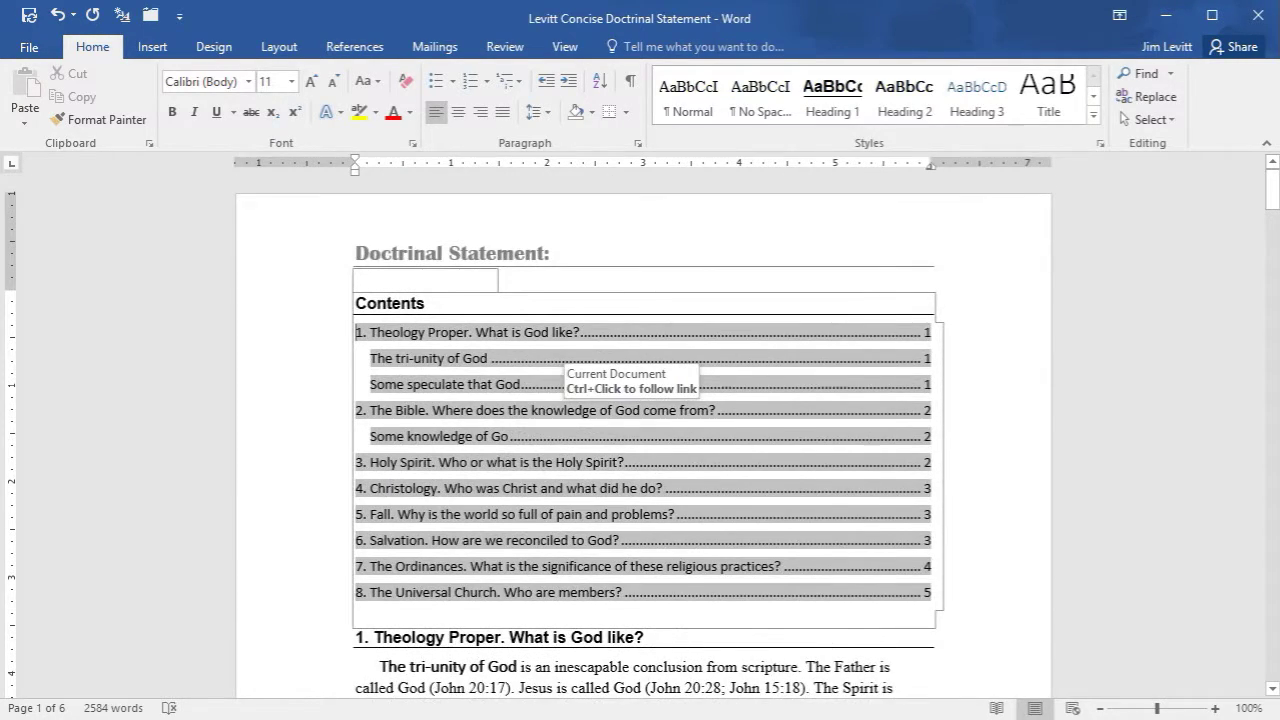
{"action": "scroll", "coordinate": [560, 370], "scroll_direction": "down", "scroll_amount": 12}
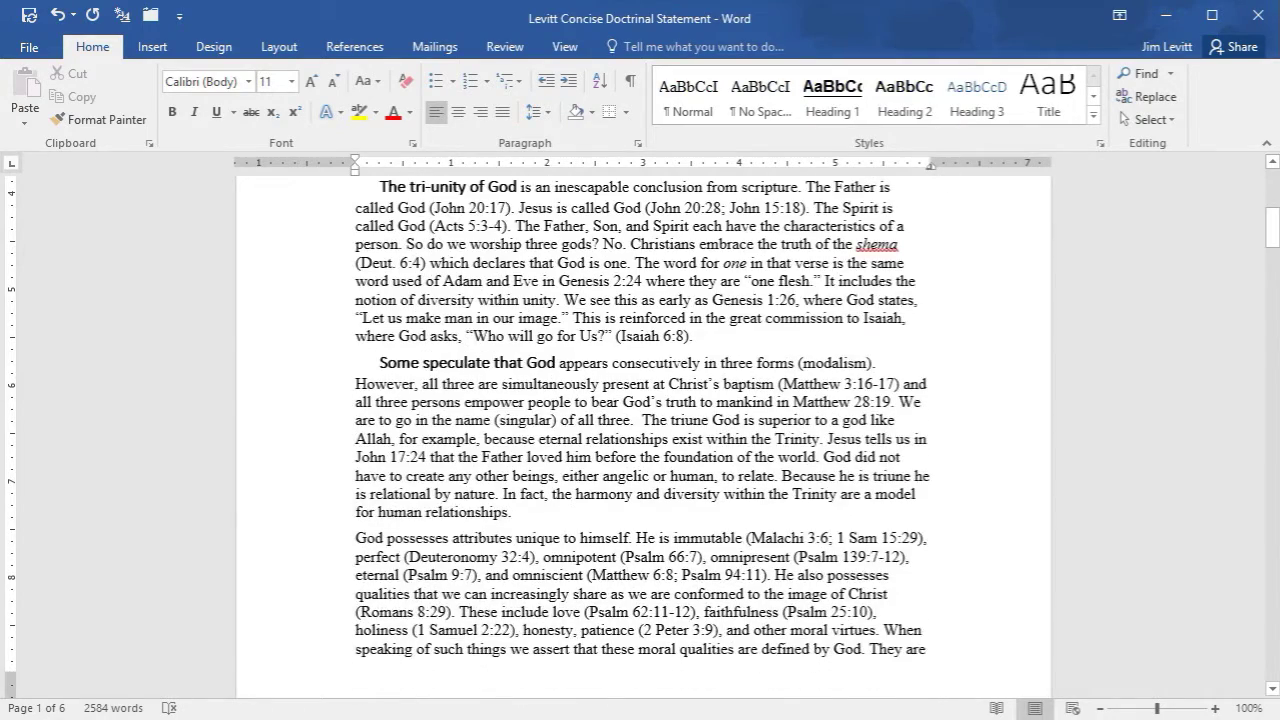
{"action": "scroll", "coordinate": [430, 350], "scroll_direction": "up", "scroll_amount": 10}
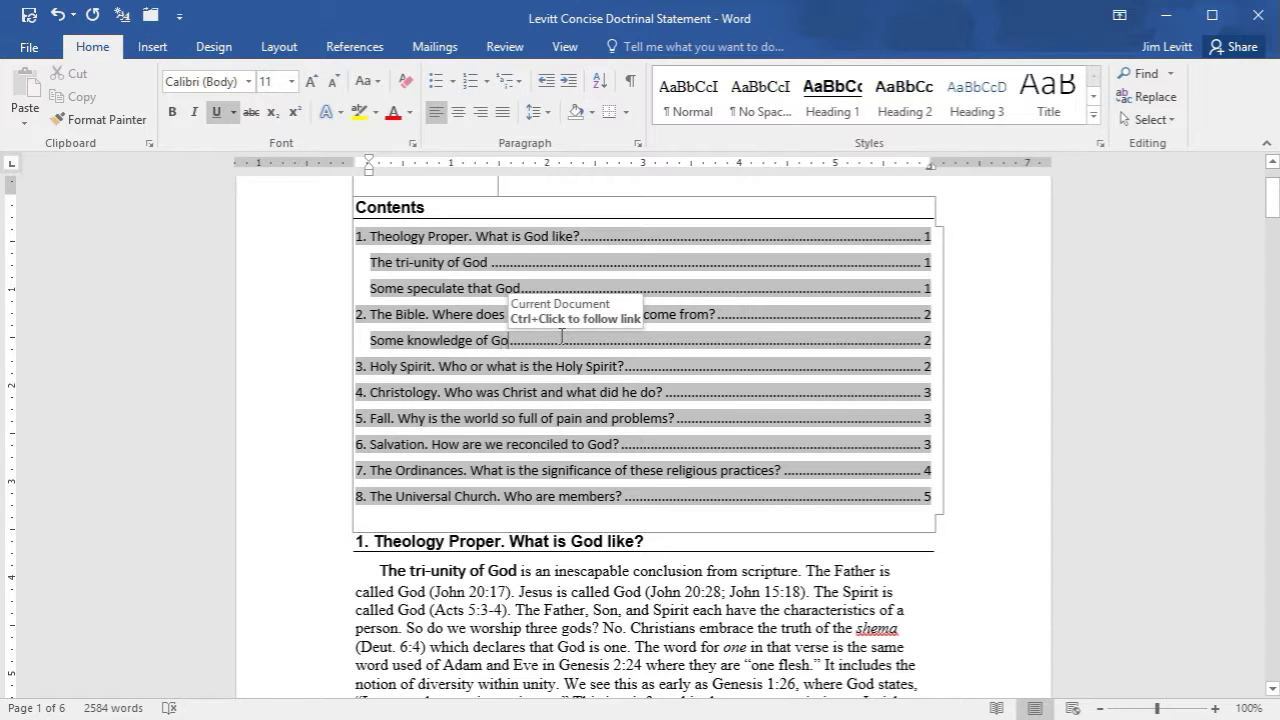
{"action": "left_click", "coordinate": [516, 340]}
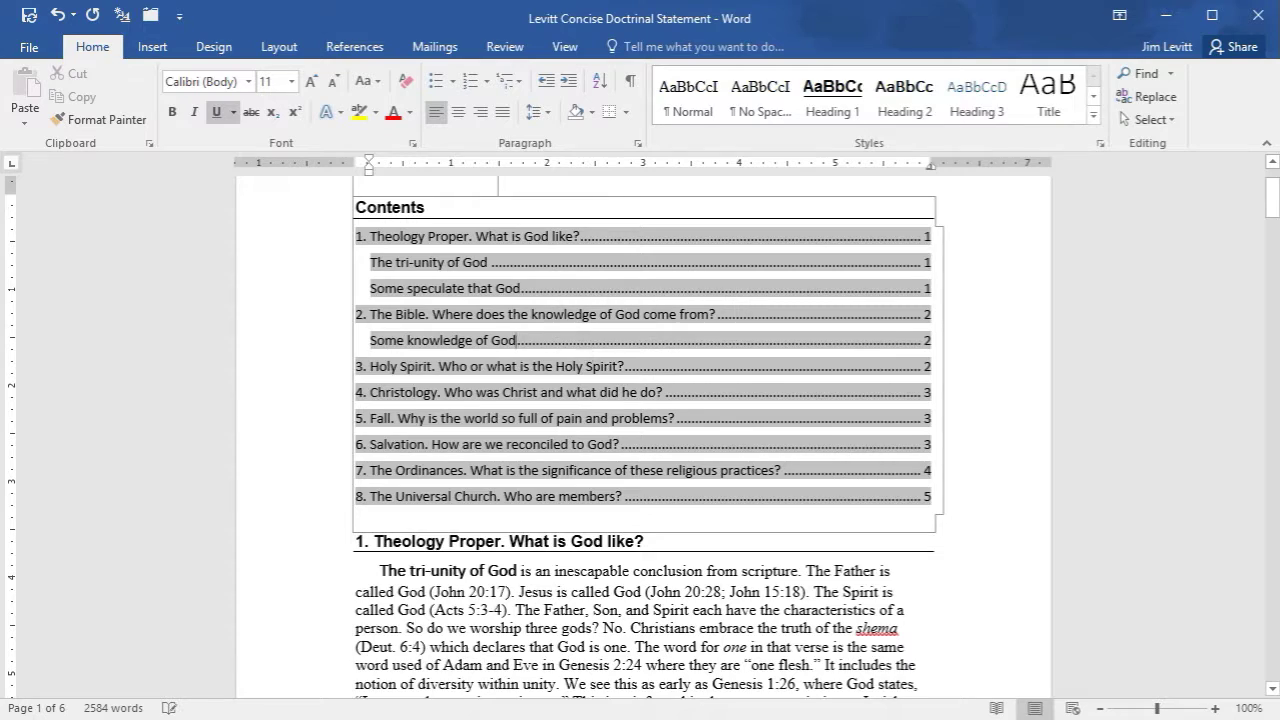
{"action": "scroll", "coordinate": [632, 461], "scroll_direction": "down", "scroll_amount": 8}
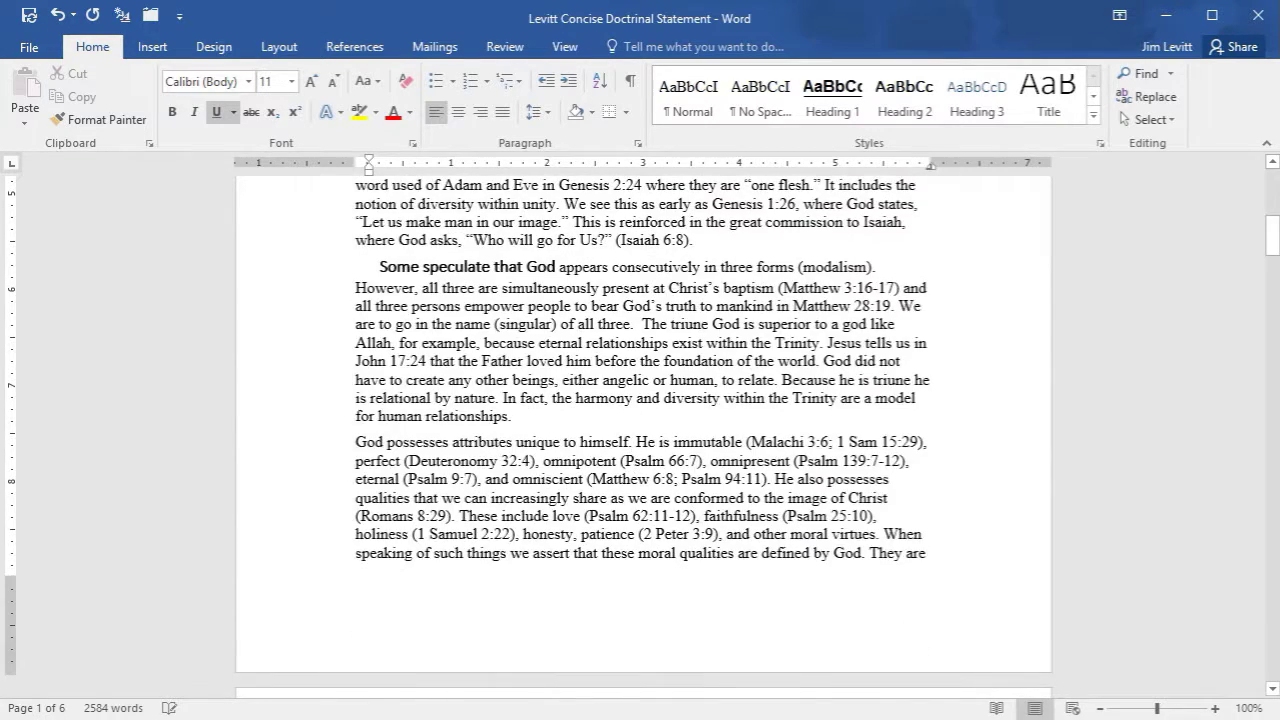
{"action": "scroll", "coordinate": [620, 440], "scroll_direction": "up", "scroll_amount": 8}
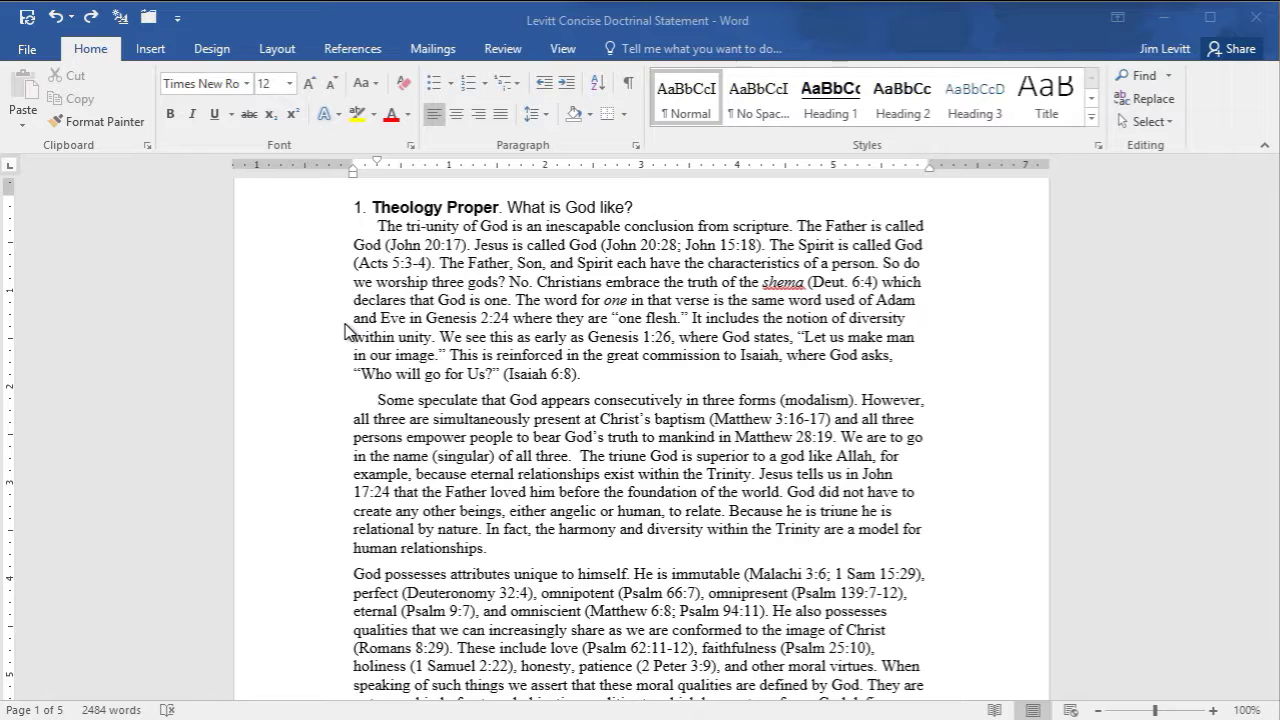
Add the separate lines "Trinity" above the first paragraph and "Trinity compared" above the second paragraph of section 1.
{"action": "left_click", "coordinate": [383, 238]}
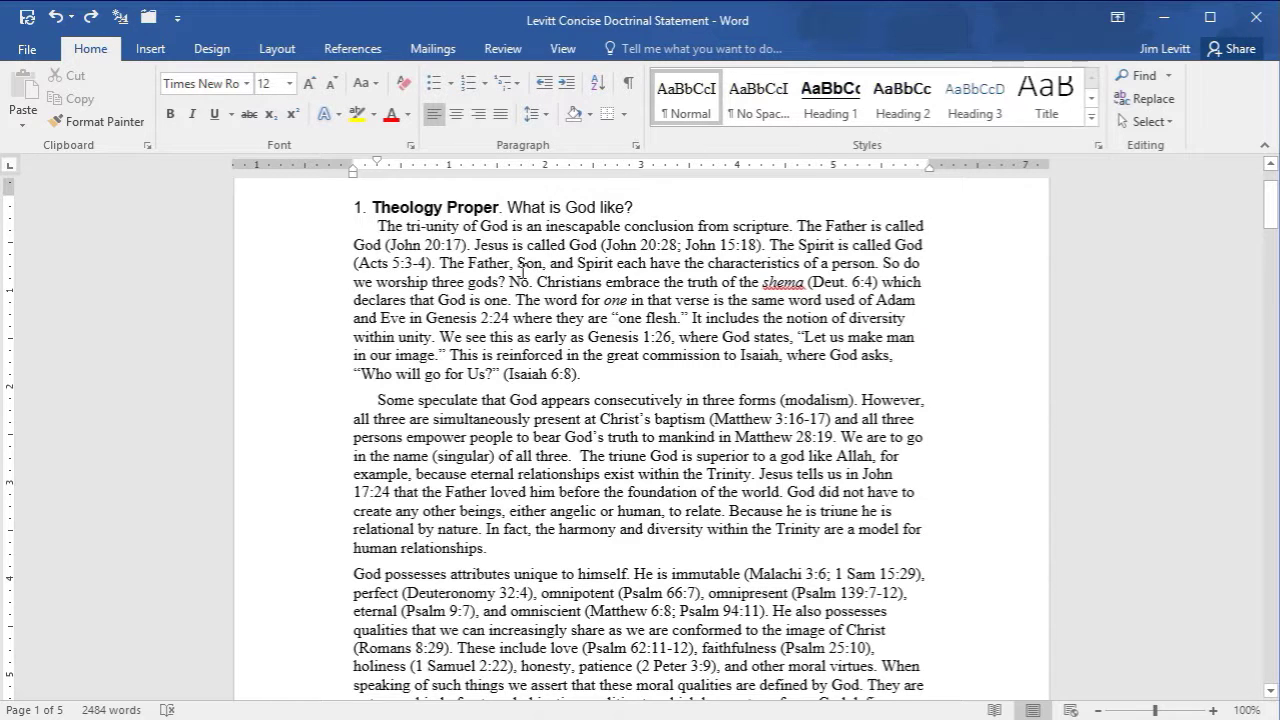
{"action": "key", "text": "Return"}
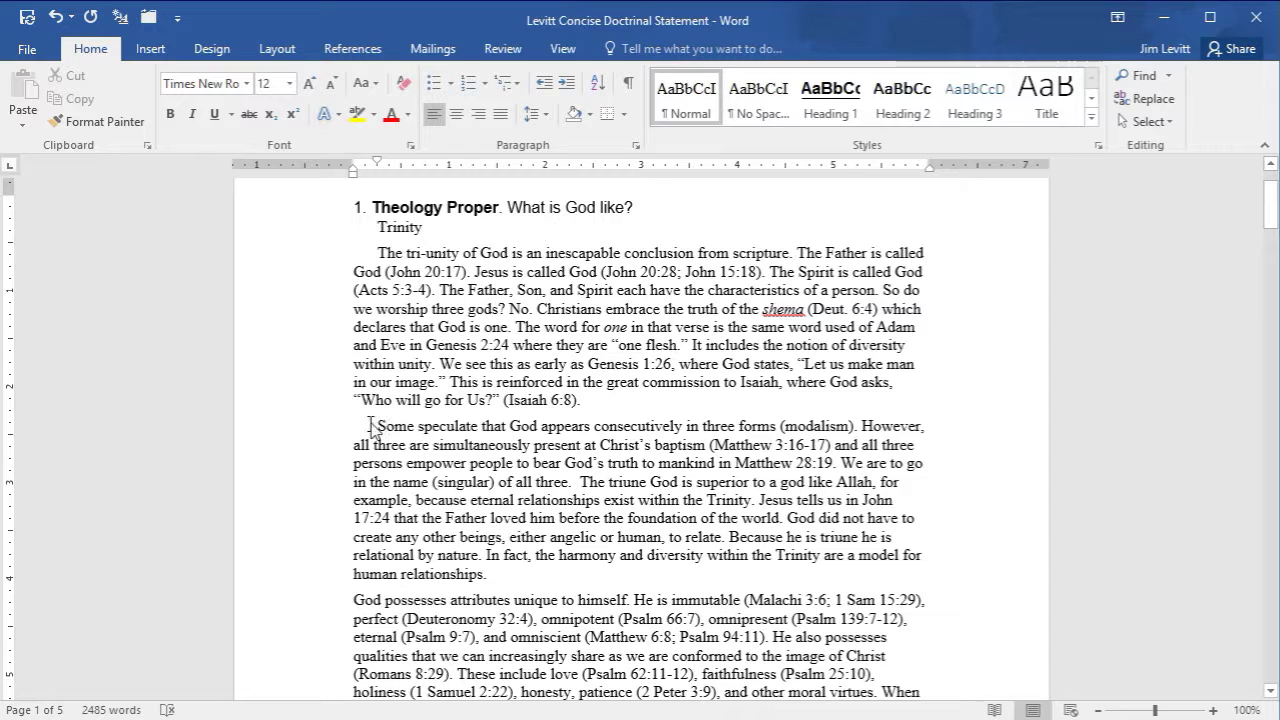
{"action": "key", "text": "Return"}
{"action": "key", "text": "Up"}
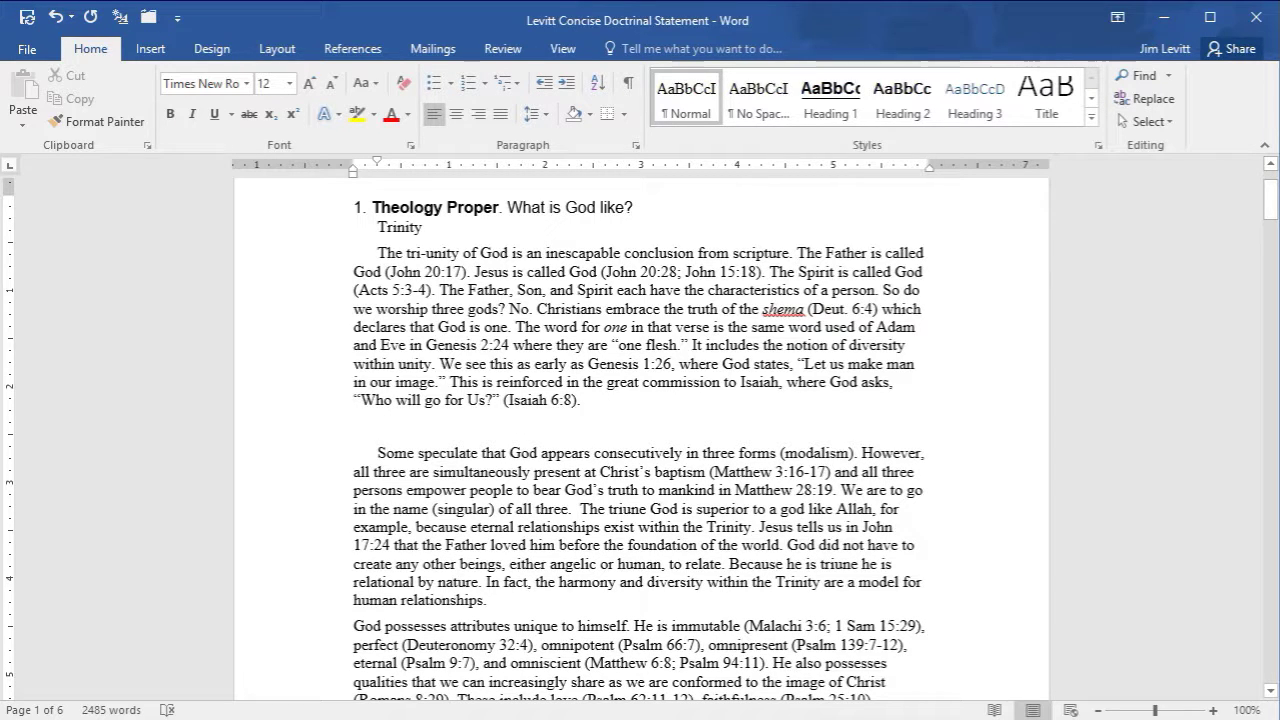
{"action": "type", "text": "Trinity co"}
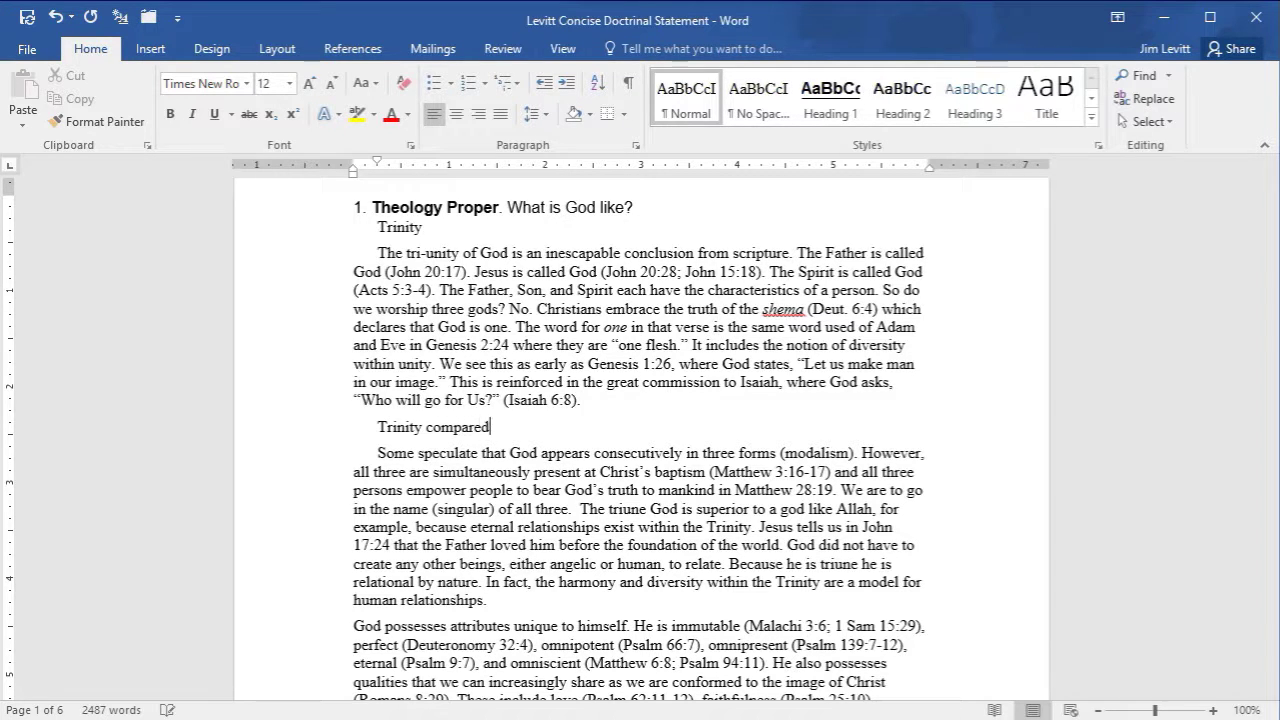
{"action": "type", "text": "mpared"}
Add the line "Divine attributes" above the third paragraph of section 1 and give it the Heading 2 style.
{"action": "scroll", "coordinate": [540, 435], "scroll_direction": "down", "scroll_amount": 3}
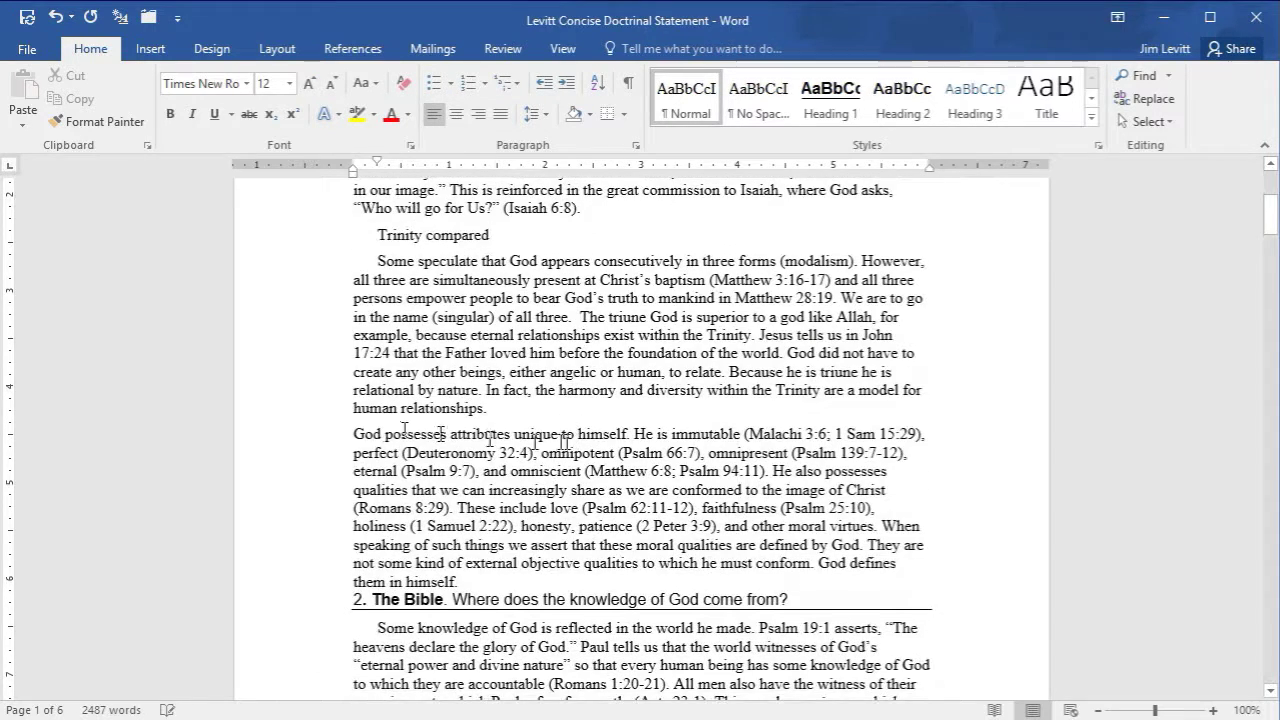
{"action": "left_click", "coordinate": [355, 435]}
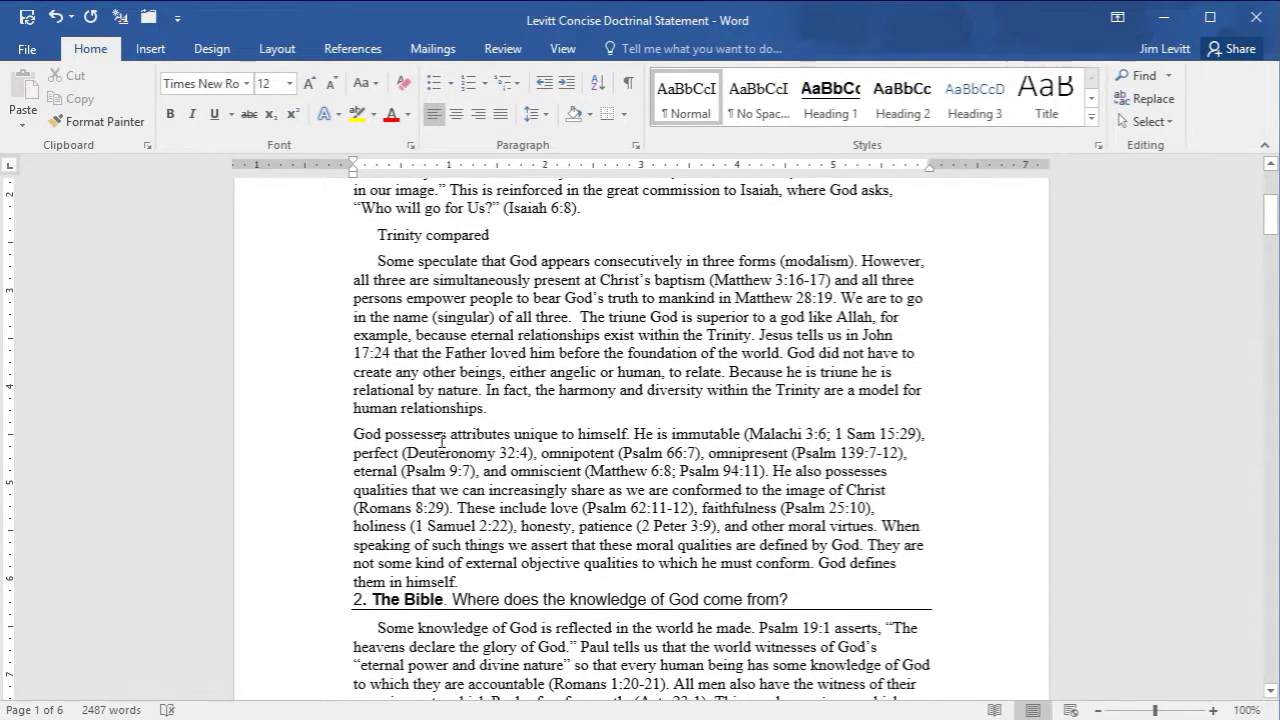
{"action": "key", "text": "Return"}
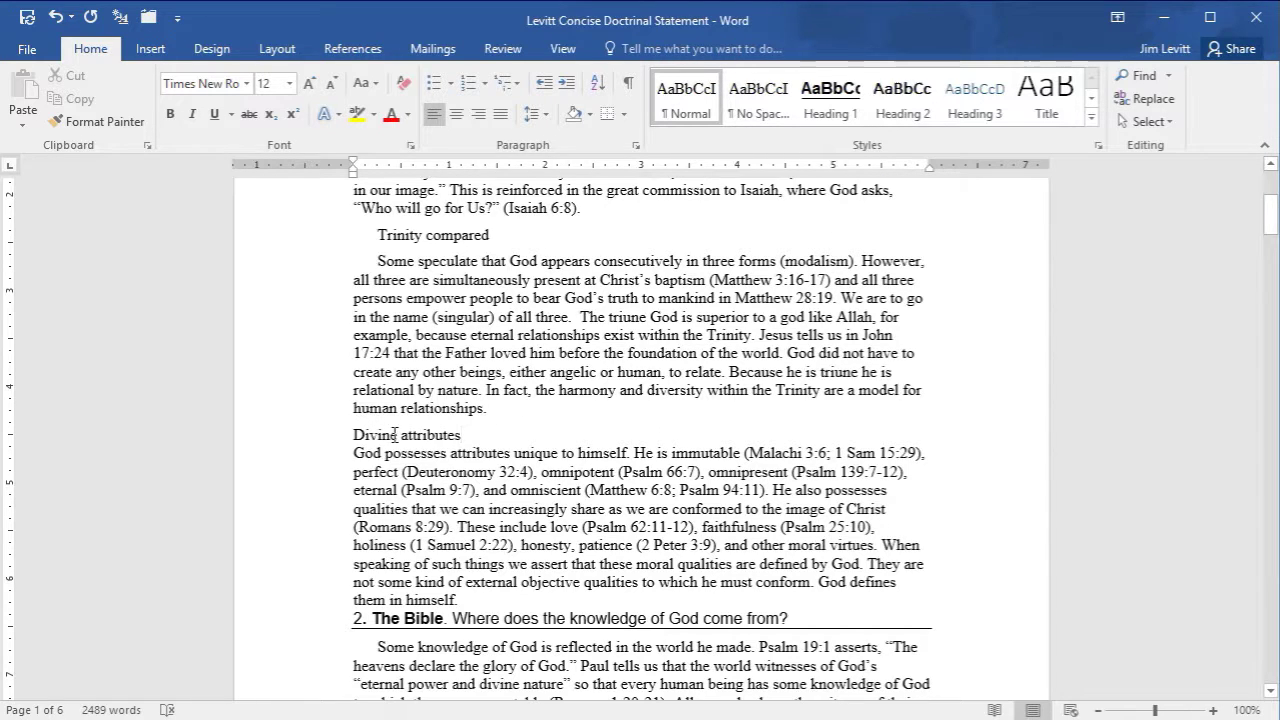
{"action": "left_click", "coordinate": [903, 100]}
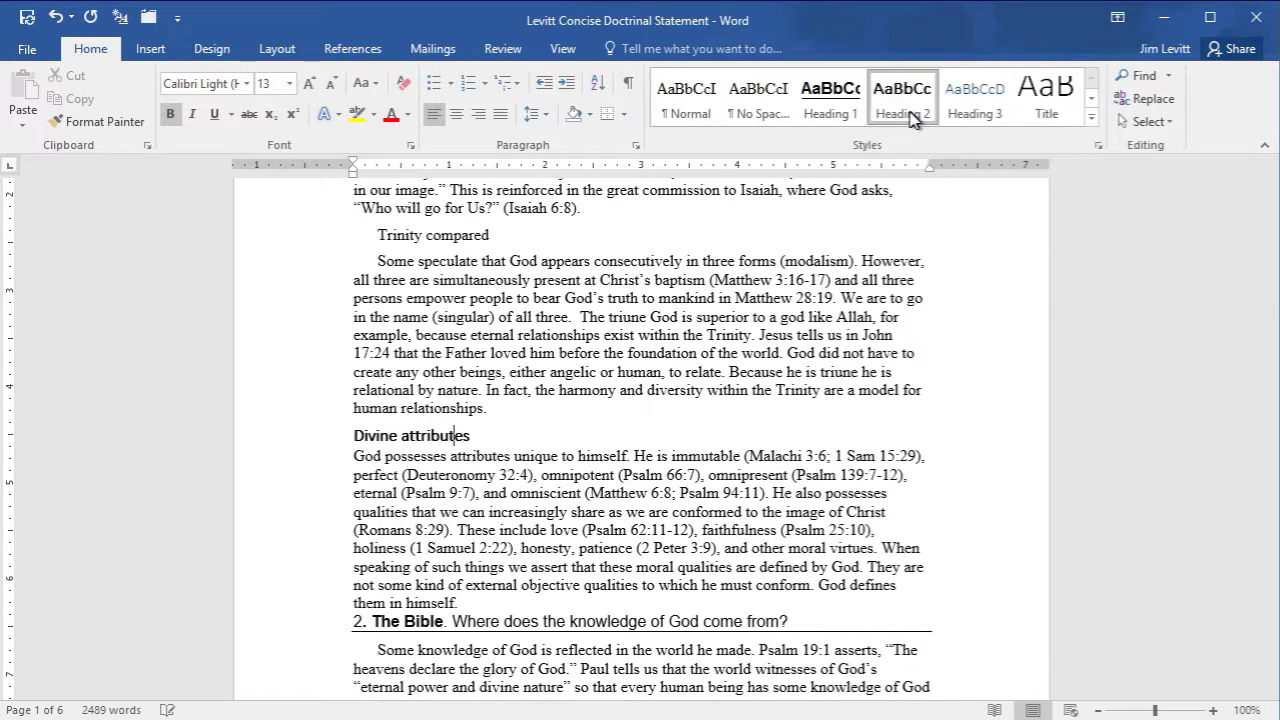
Apply the Heading 2 style to the "Trinity compared" and "Trinity" lines in section 1.
{"action": "left_click", "coordinate": [458, 234]}
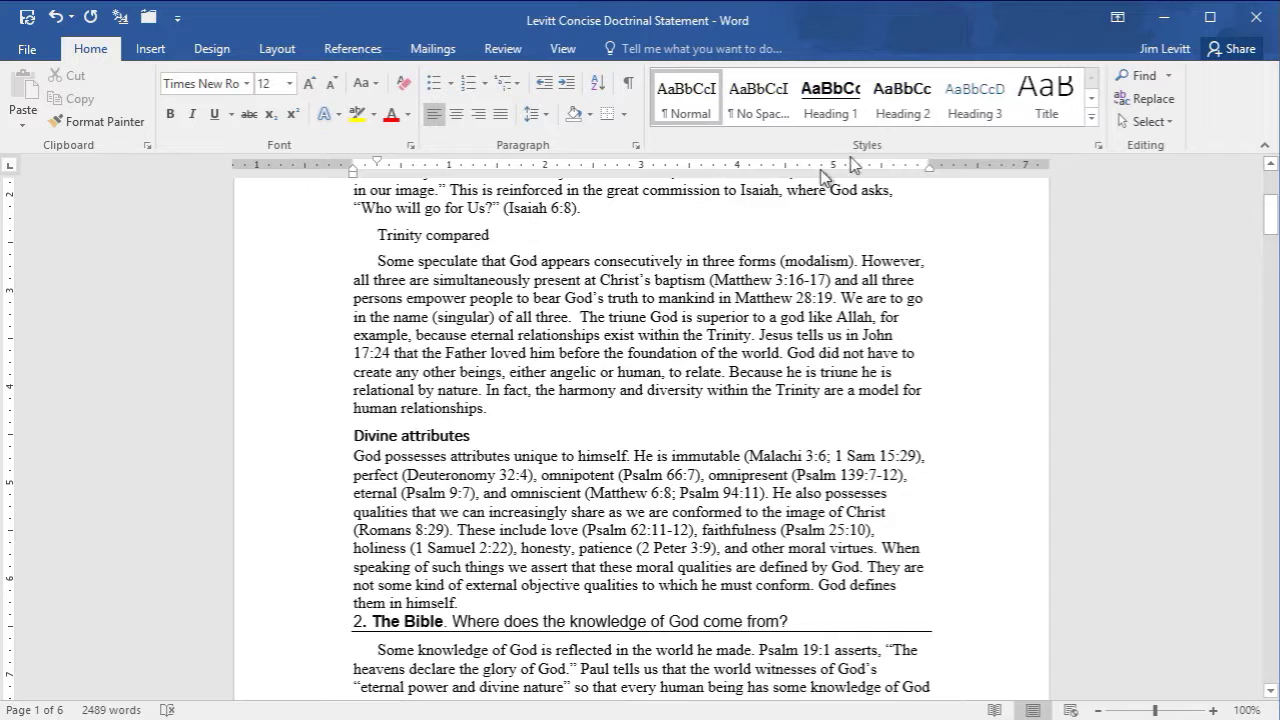
{"action": "left_click", "coordinate": [903, 100]}
{"action": "scroll", "coordinate": [585, 274], "scroll_direction": "up", "scroll_amount": 1}
{"action": "scroll", "coordinate": [585, 274], "scroll_direction": "up", "scroll_amount": 5}
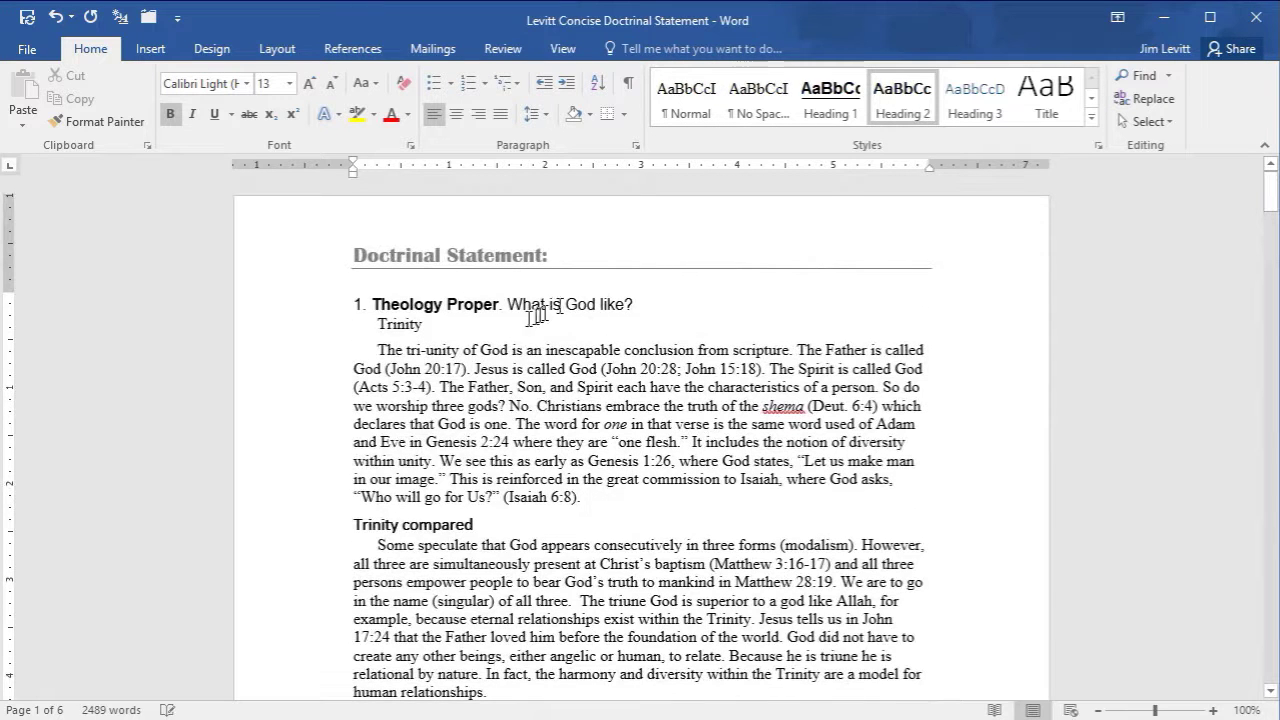
{"action": "left_click", "coordinate": [410, 323]}
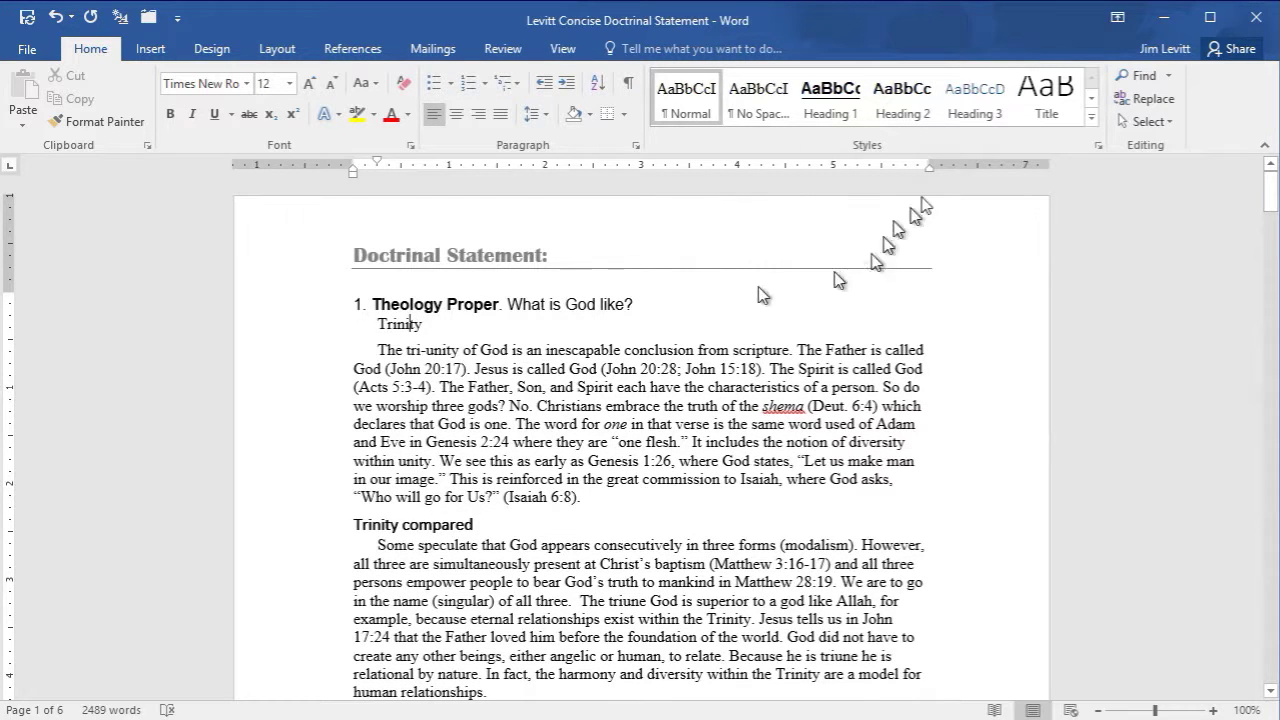
{"action": "left_click", "coordinate": [903, 100]}
Add the separate line "Internal witness" above the first paragraph of section 2, The Bible.
{"action": "scroll", "coordinate": [612, 398], "scroll_direction": "down", "scroll_amount": 11}
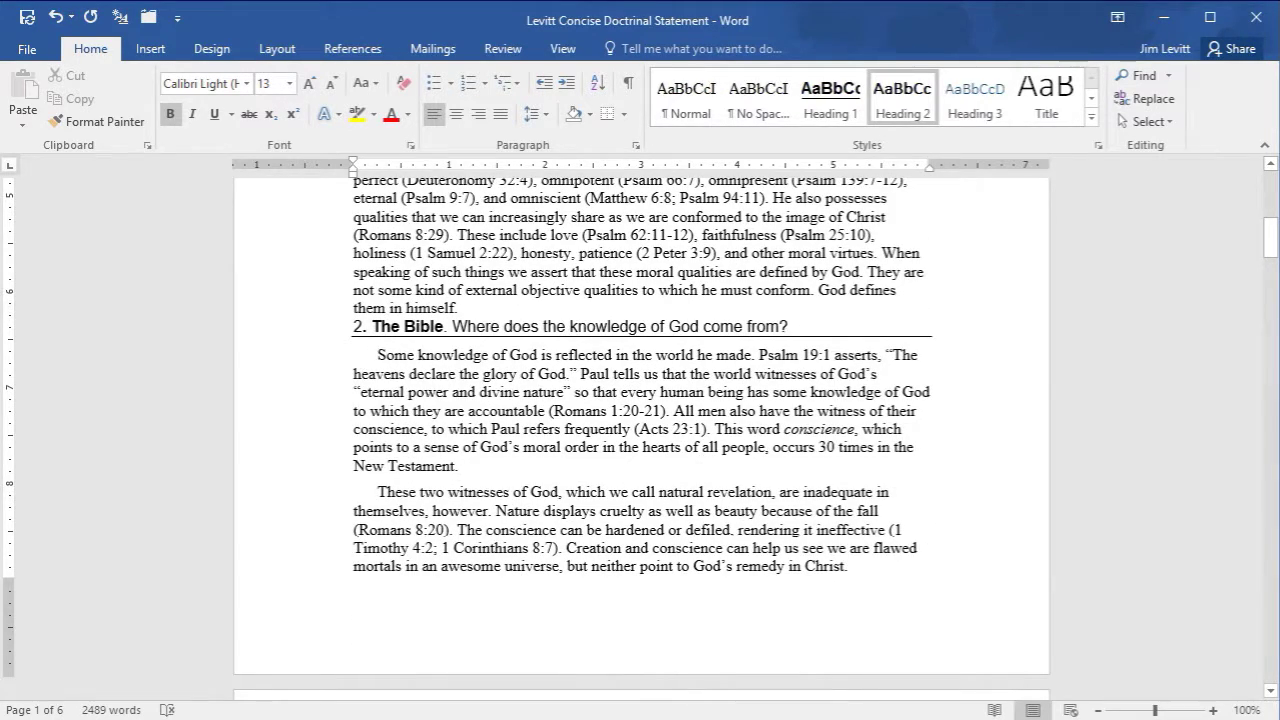
{"action": "left_click", "coordinate": [378, 355]}
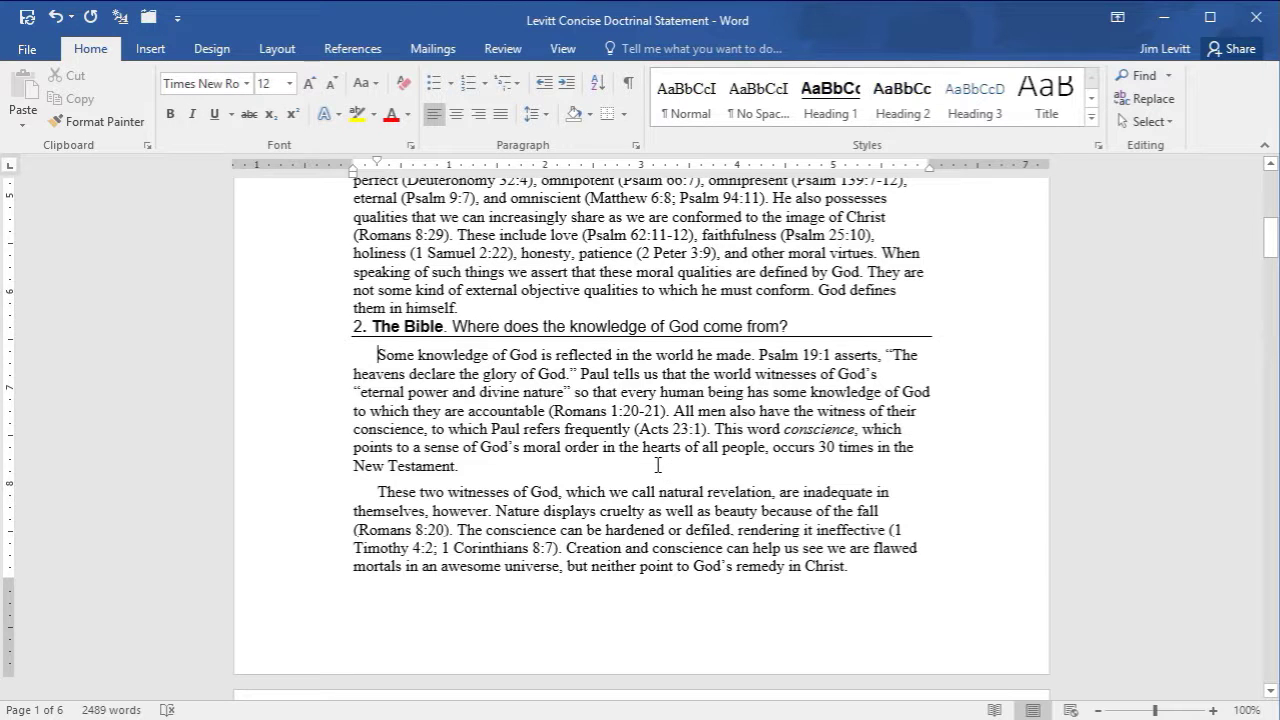
{"action": "key", "text": "Return"}
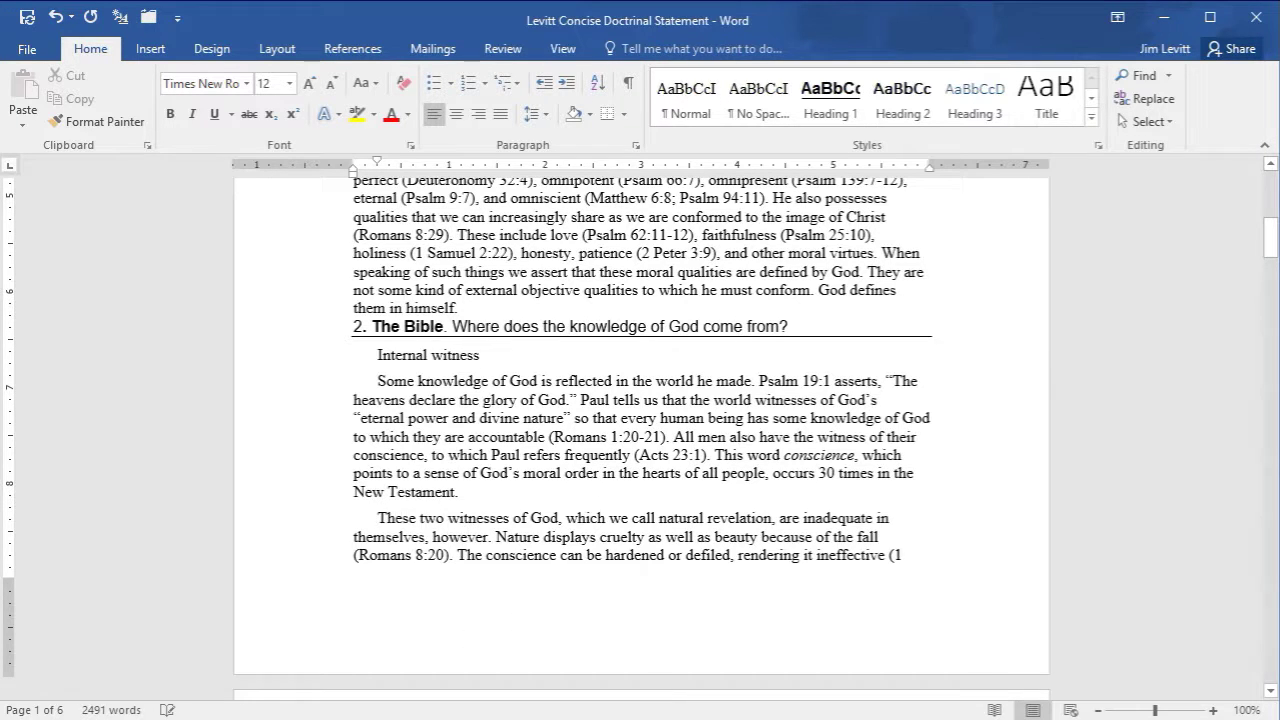
Add the line "External witness" above the second paragraph of section 2 and give it the Heading 2 style.
{"action": "key", "text": "Return"}
{"action": "type", "text": "External witness"}
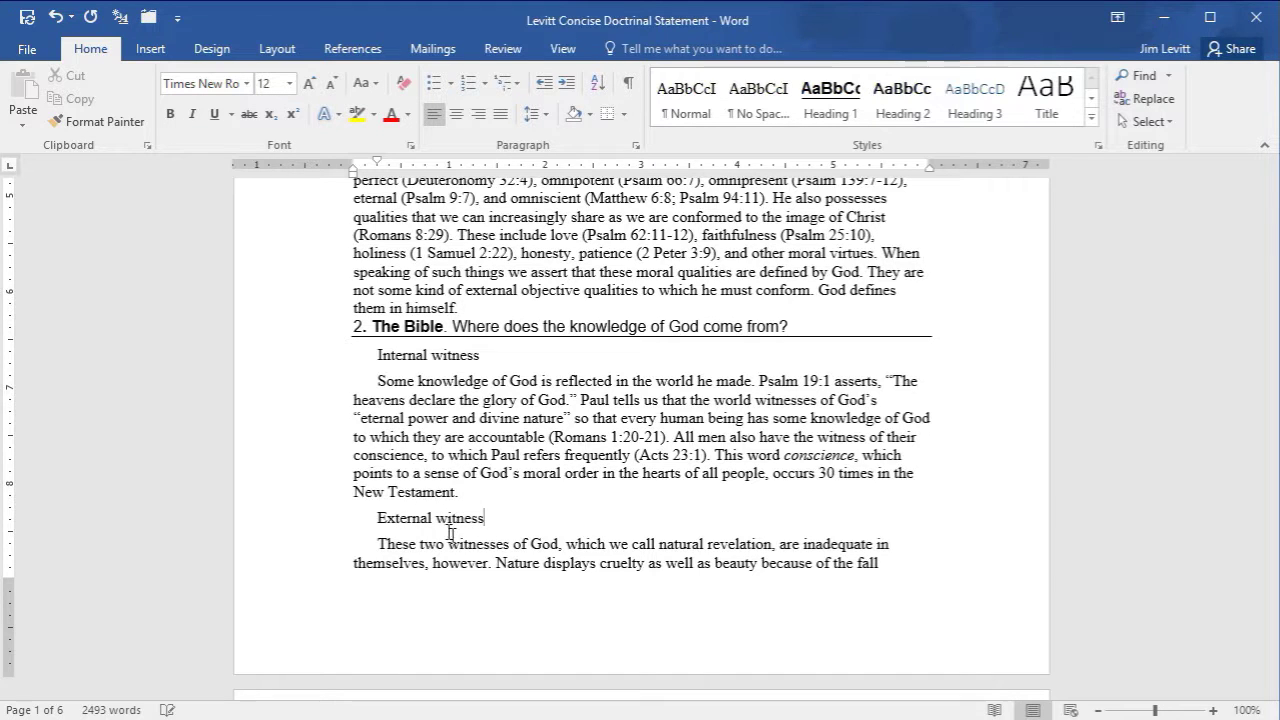
{"action": "left_click", "coordinate": [908, 110]}
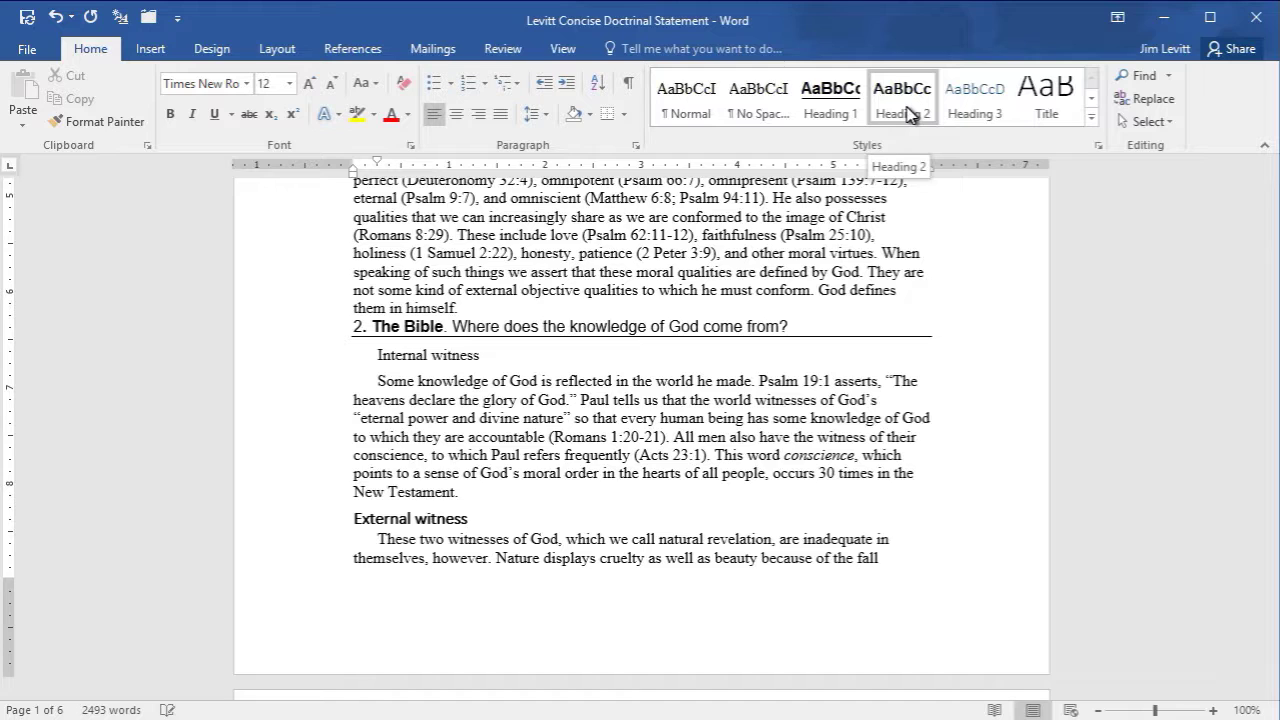
Apply the Heading 2 style to the whole "Internal witness" line in section 2.
{"action": "left_click_drag", "start_coordinate": [477, 355], "coordinate": [465, 355]}
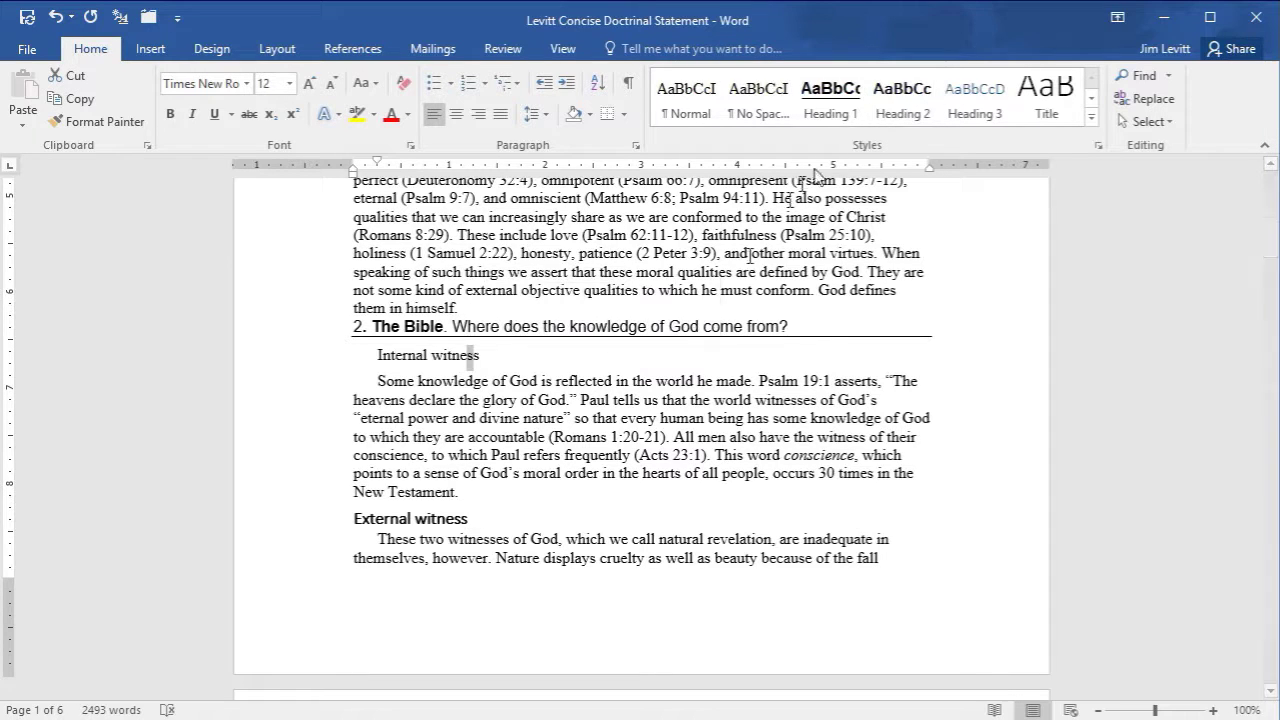
{"action": "left_click", "coordinate": [900, 92]}
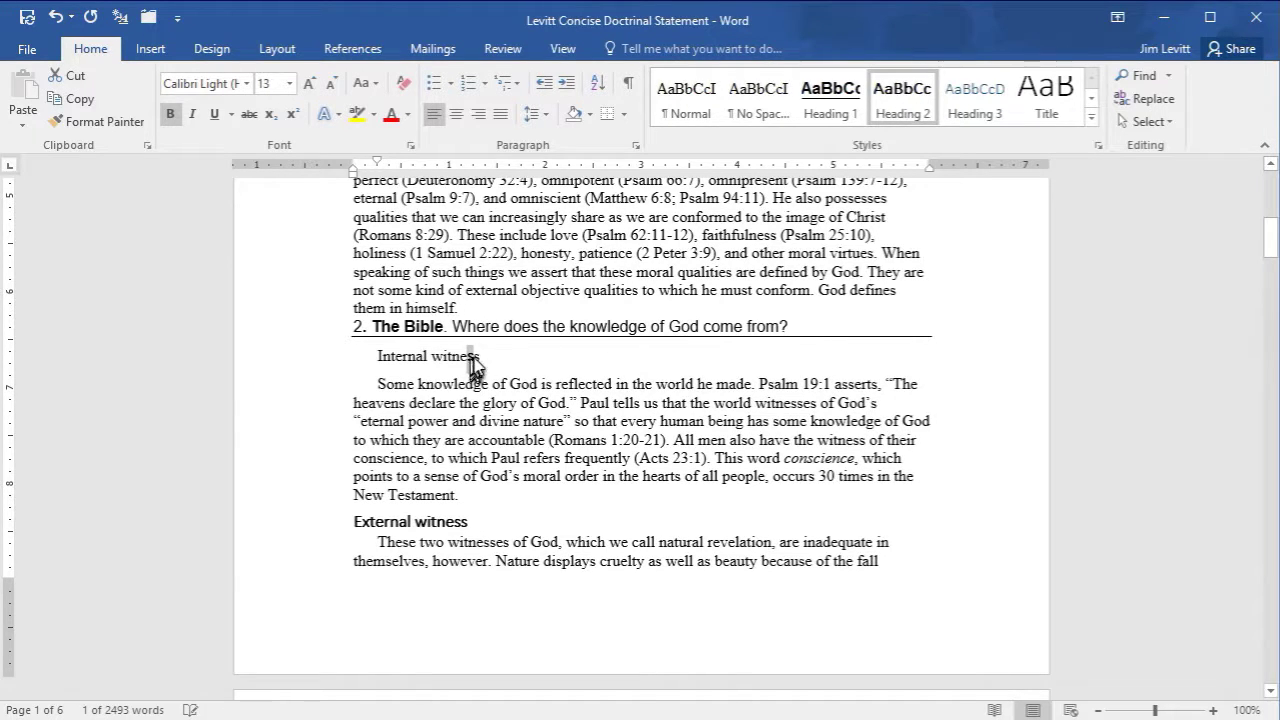
{"action": "left_click", "coordinate": [480, 356]}
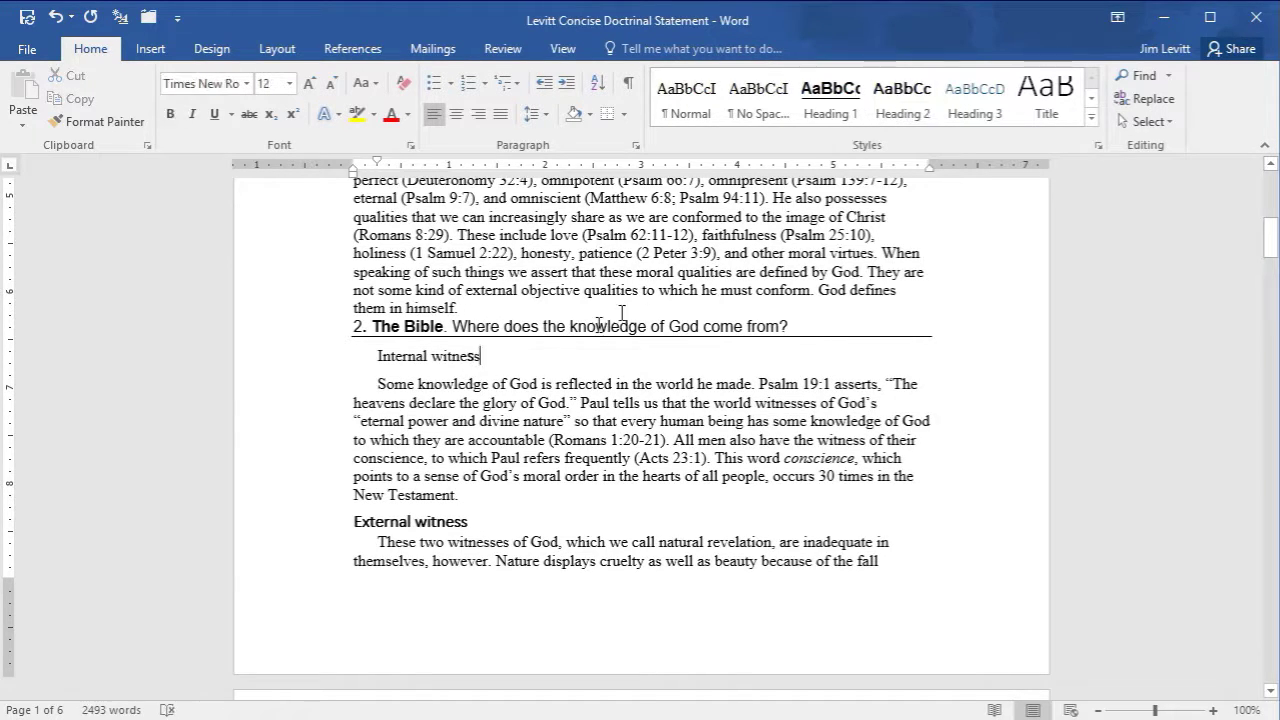
{"action": "left_click", "coordinate": [893, 97]}
Apply the Heading 1 style to the "1. Theology Proper" and "2. The Bible" section titles.
{"action": "scroll", "coordinate": [517, 420], "scroll_direction": "down", "scroll_amount": 4}
{"action": "scroll", "coordinate": [531, 421], "scroll_direction": "up", "scroll_amount": 9}
{"action": "scroll", "coordinate": [531, 421], "scroll_direction": "up", "scroll_amount": 5}
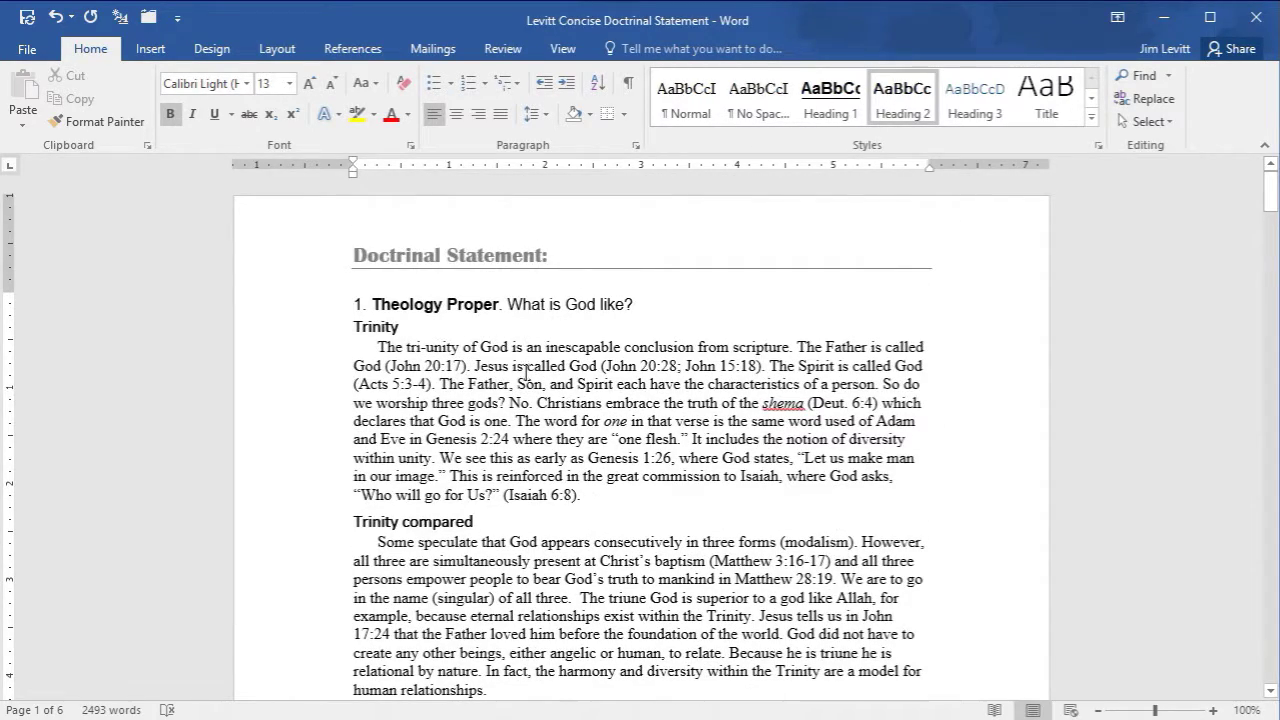
{"action": "left_click", "coordinate": [351, 304]}
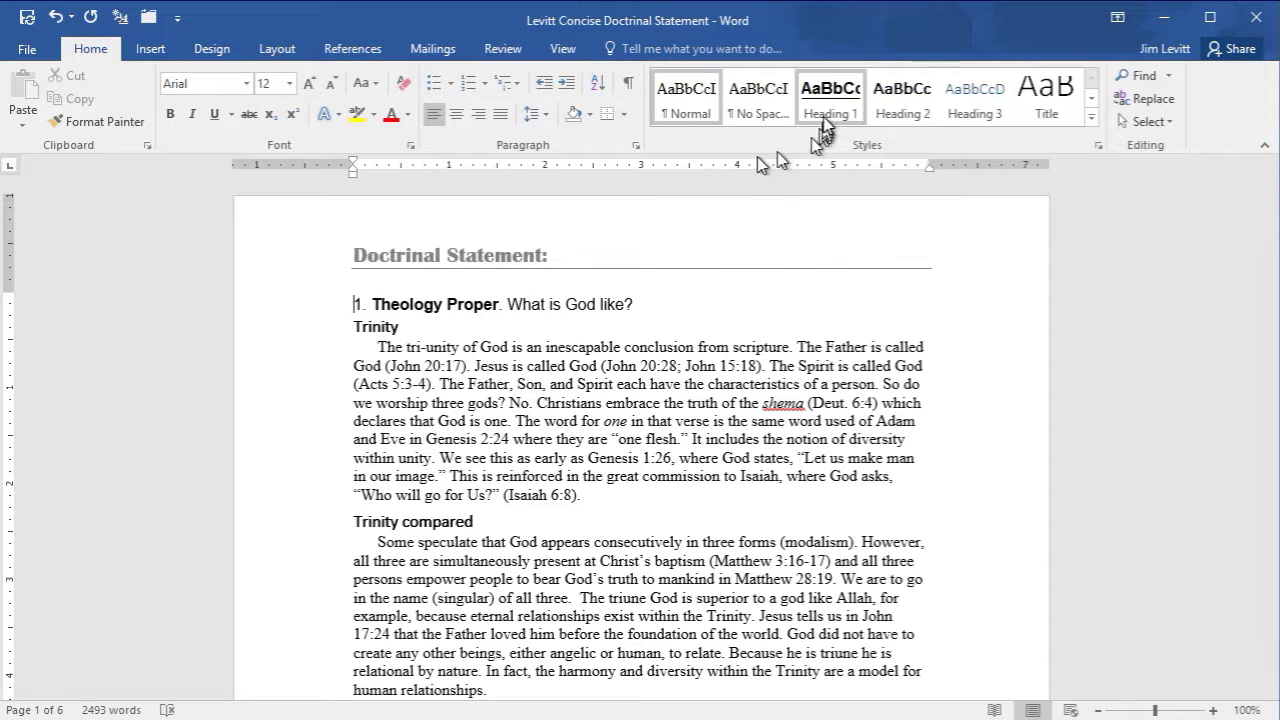
{"action": "left_click", "coordinate": [834, 92]}
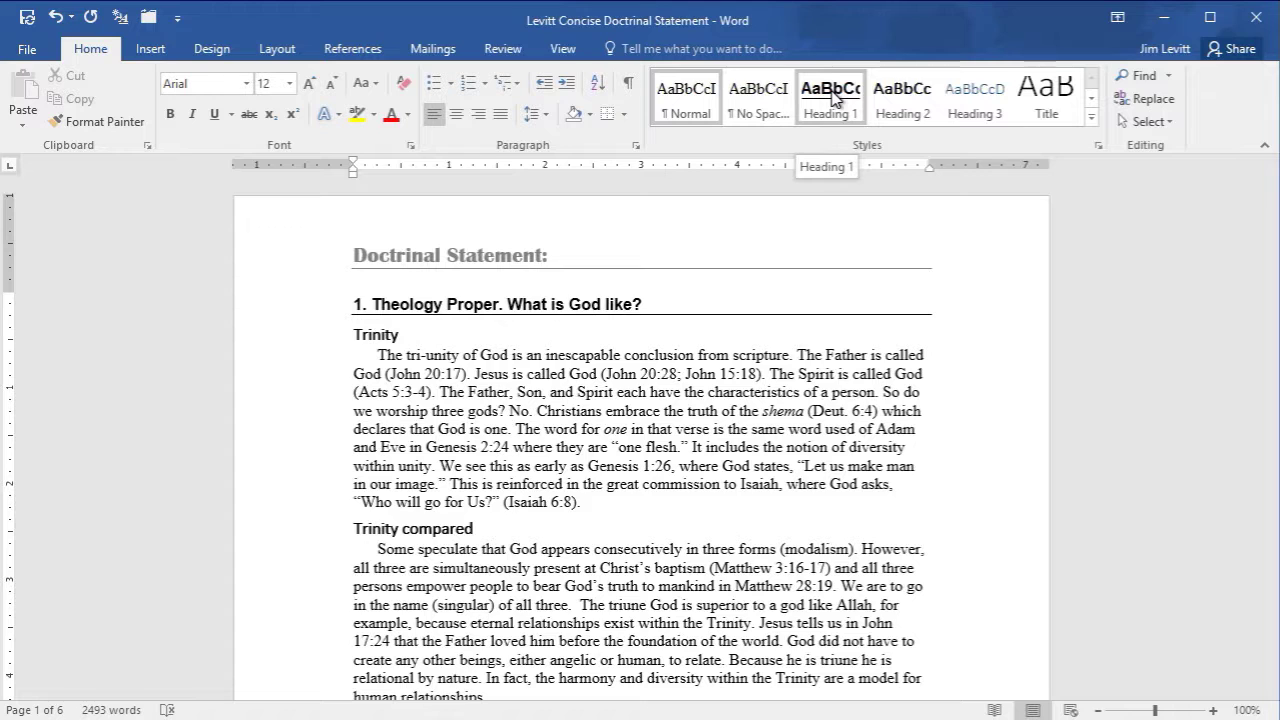
{"action": "scroll", "coordinate": [358, 395], "scroll_direction": "down", "scroll_amount": 4}
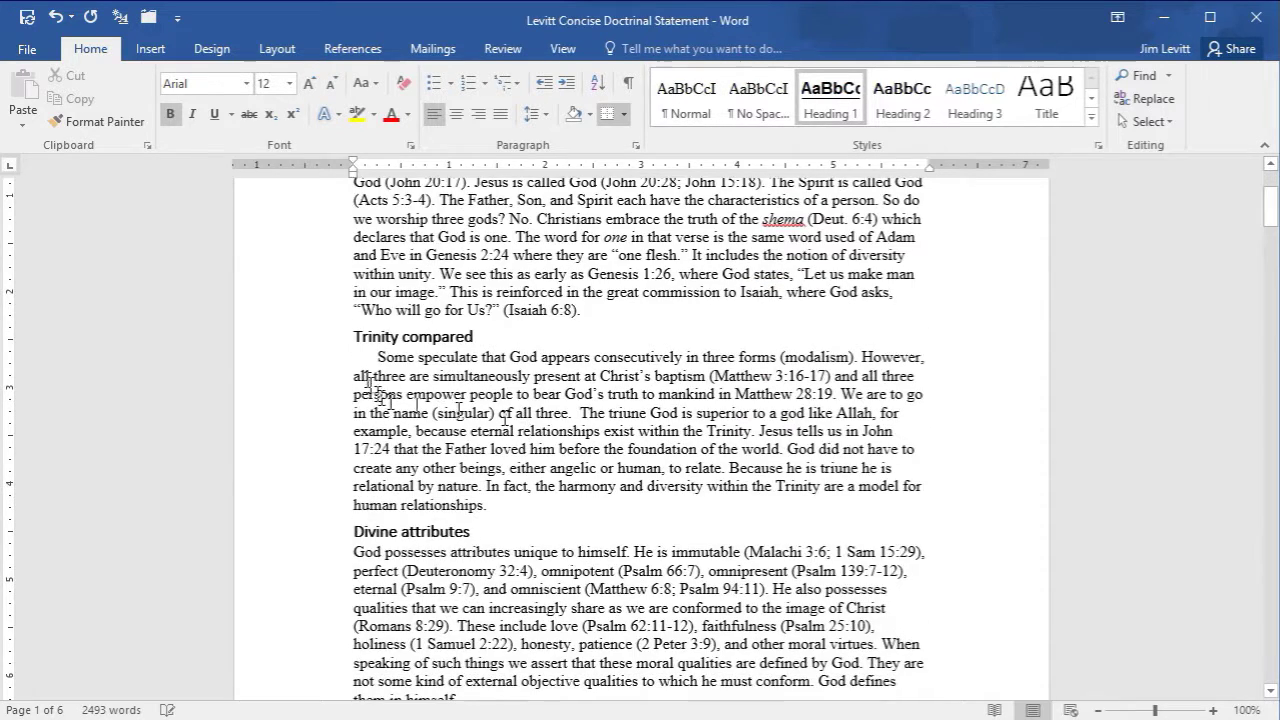
{"action": "scroll", "coordinate": [360, 365], "scroll_direction": "down", "scroll_amount": 8}
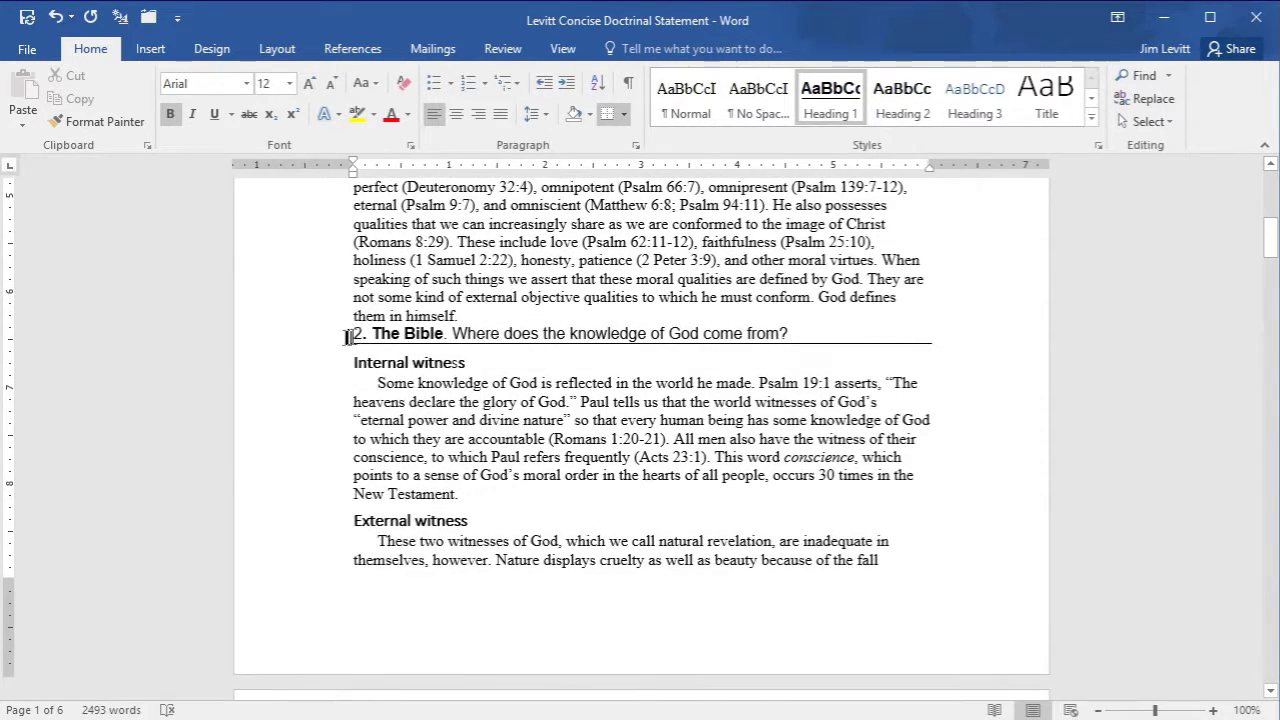
{"action": "left_click", "coordinate": [830, 98]}
Insert an Automatic Table 1 table of contents between the document title and the section 1 heading.
{"action": "scroll", "coordinate": [491, 383], "scroll_direction": "down", "scroll_amount": 5}
{"action": "scroll", "coordinate": [491, 383], "scroll_direction": "up", "scroll_amount": 8}
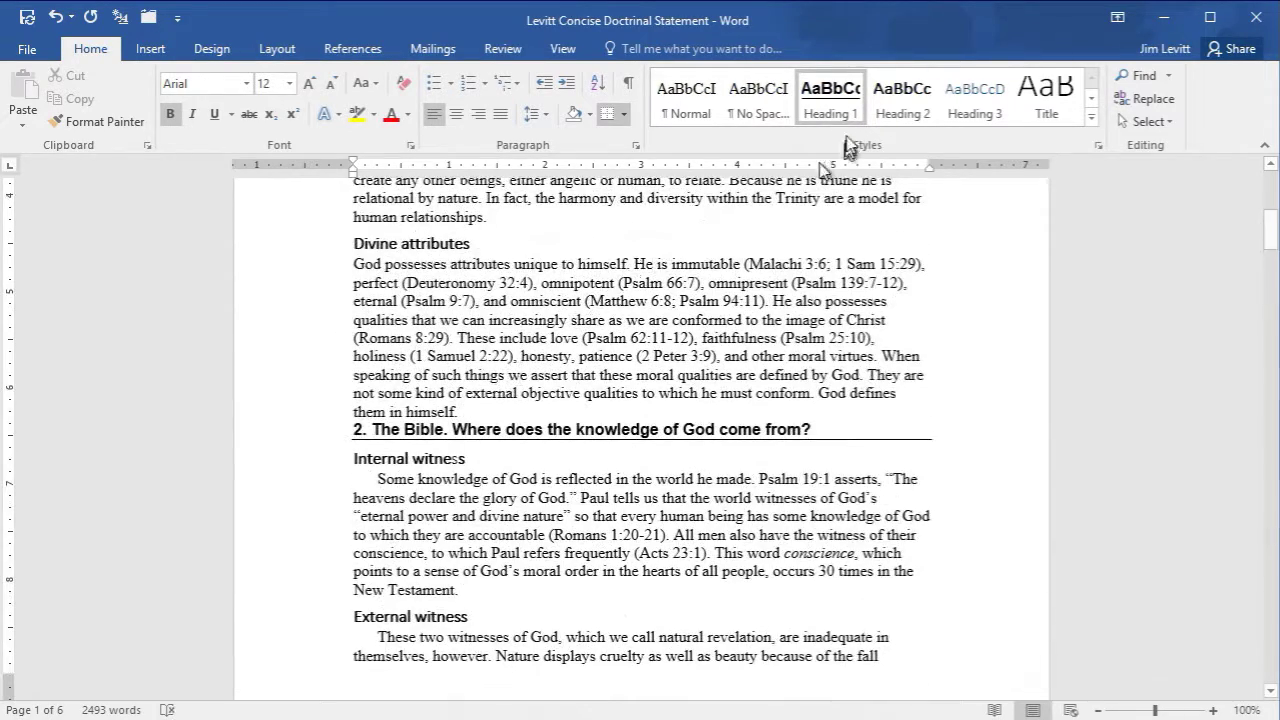
{"action": "scroll", "coordinate": [451, 394], "scroll_direction": "up", "scroll_amount": 10}
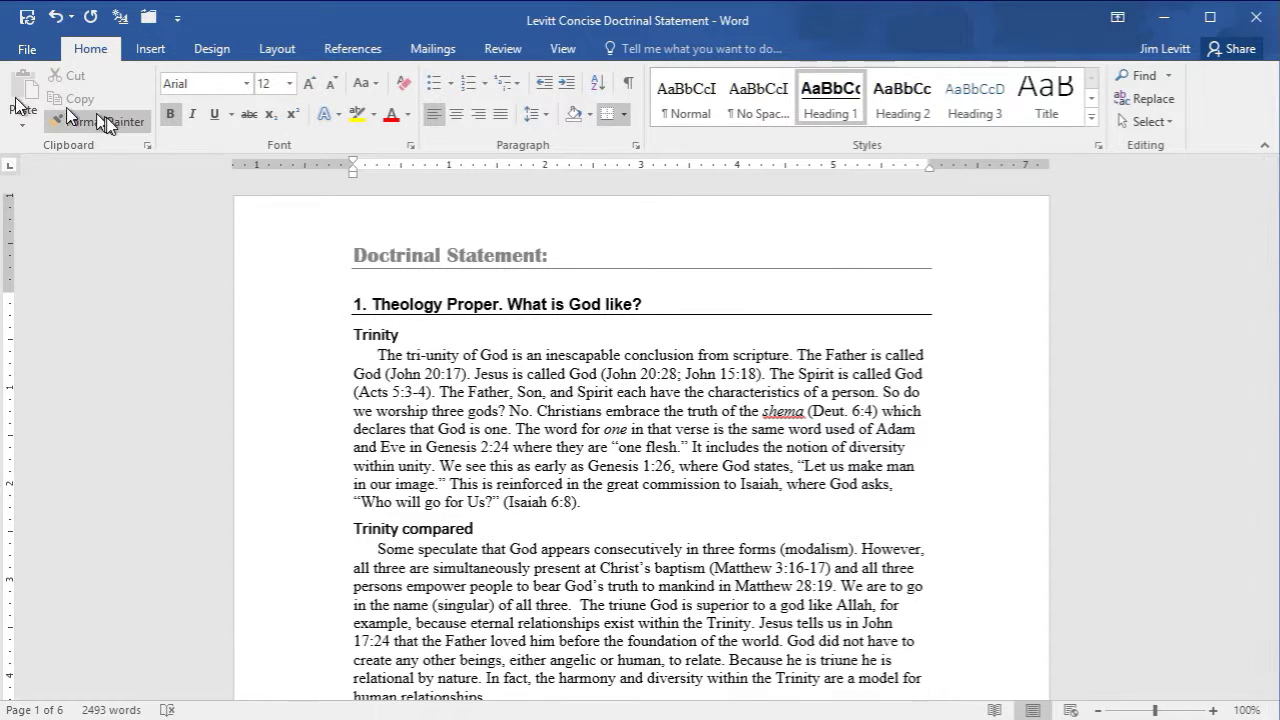
{"action": "left_click", "coordinate": [355, 52]}
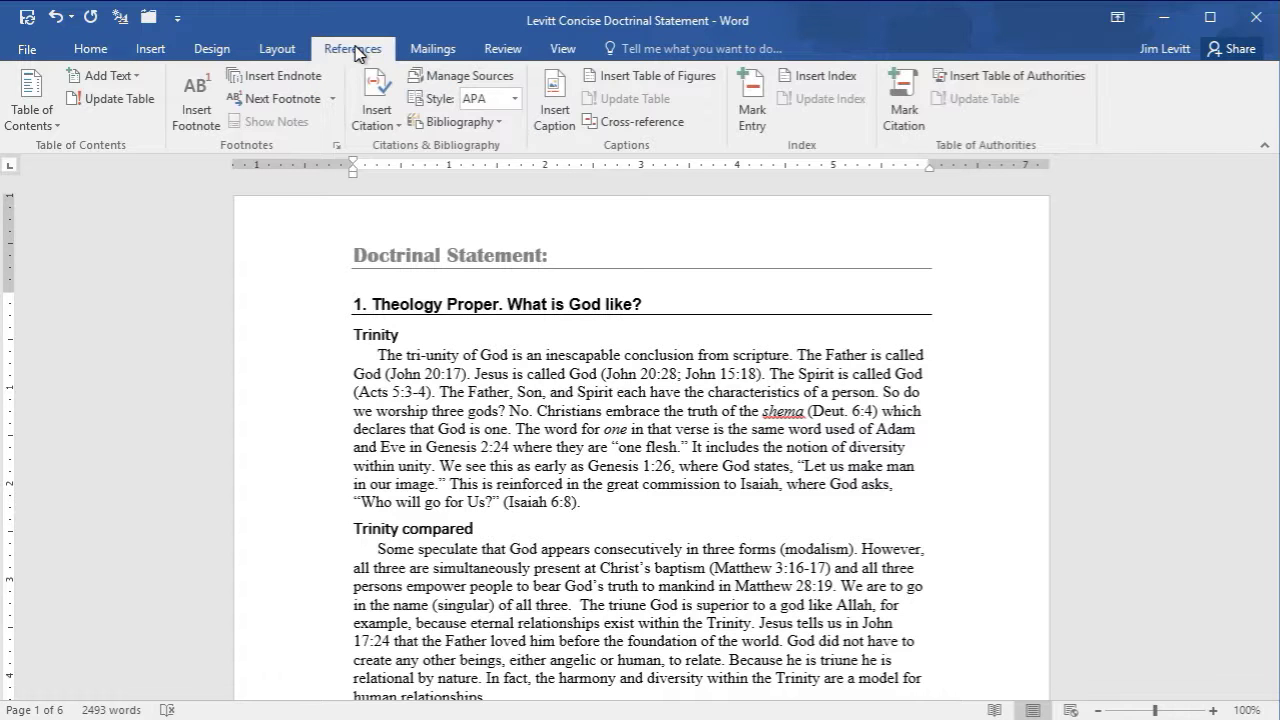
{"action": "left_click", "coordinate": [35, 105]}
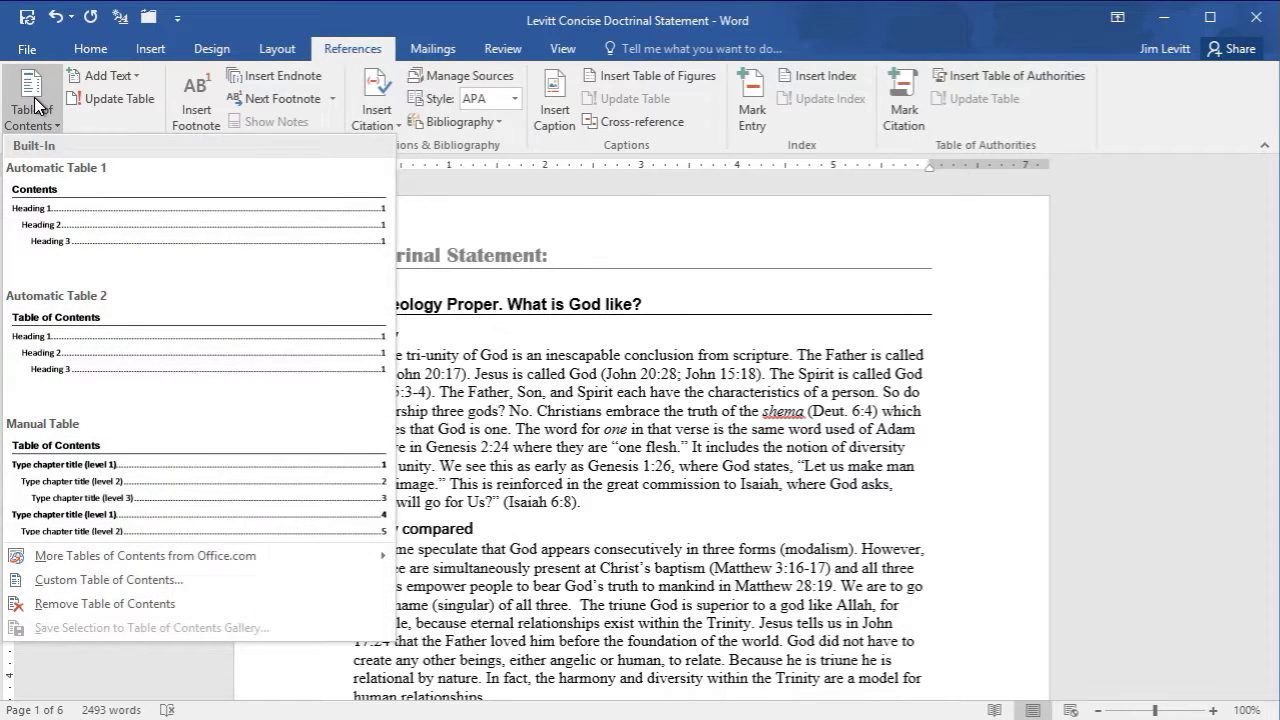
{"action": "left_click", "coordinate": [80, 215]}
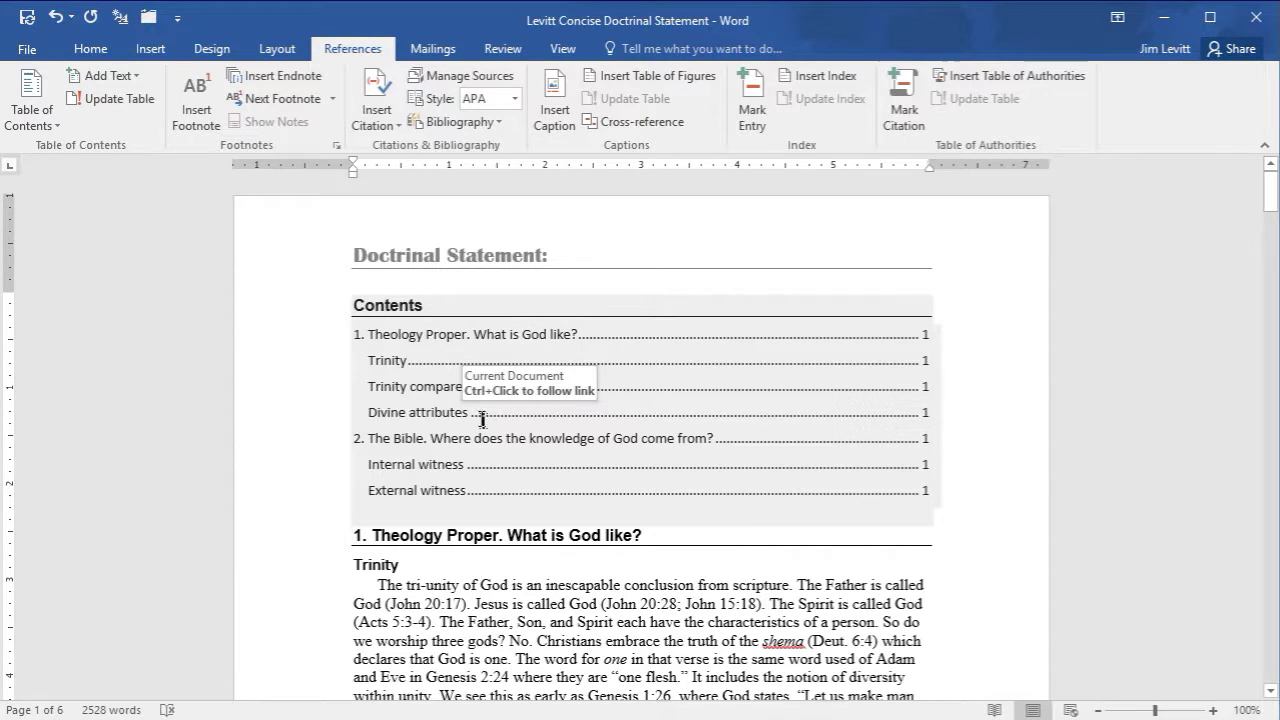
Compare the table of contents entries with the section headings and subheadings in the document.
{"action": "scroll", "coordinate": [482, 418], "scroll_direction": "down", "scroll_amount": 3}
{"action": "scroll", "coordinate": [472, 416], "scroll_direction": "up", "scroll_amount": 3}
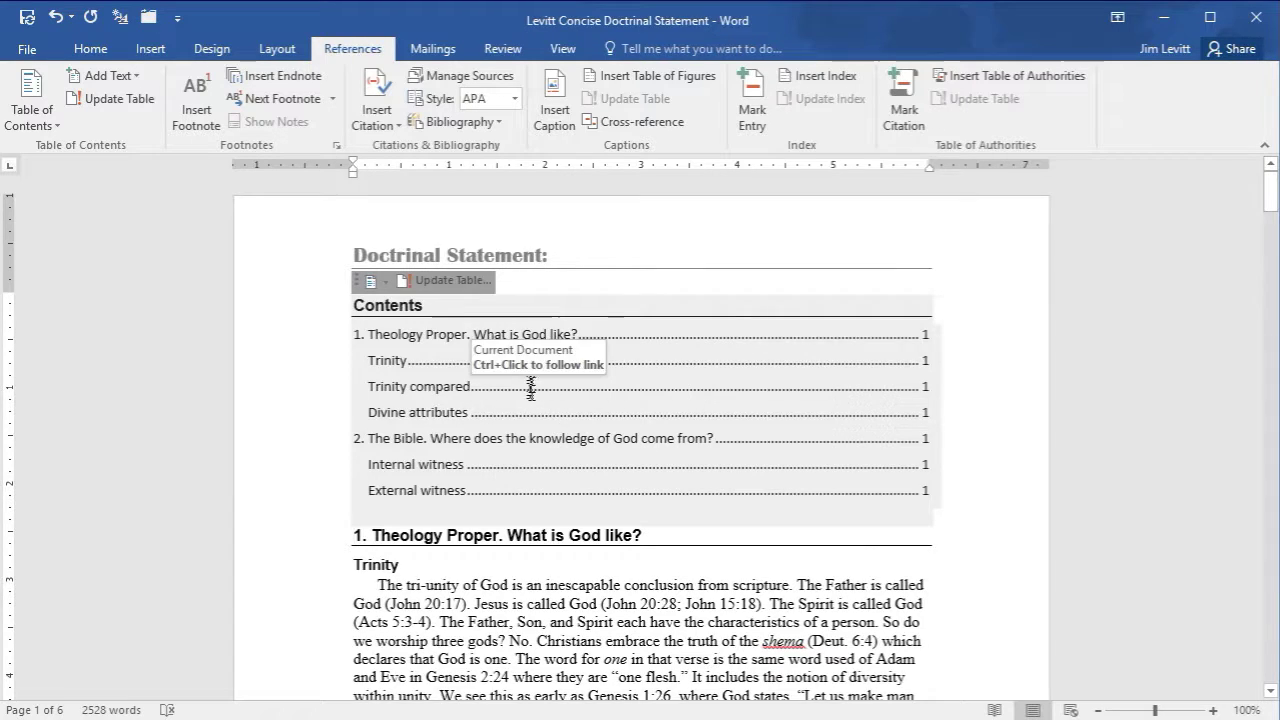
{"action": "scroll", "coordinate": [531, 397], "scroll_direction": "down", "scroll_amount": 6}
{"action": "scroll", "coordinate": [531, 397], "scroll_direction": "down", "scroll_amount": 3}
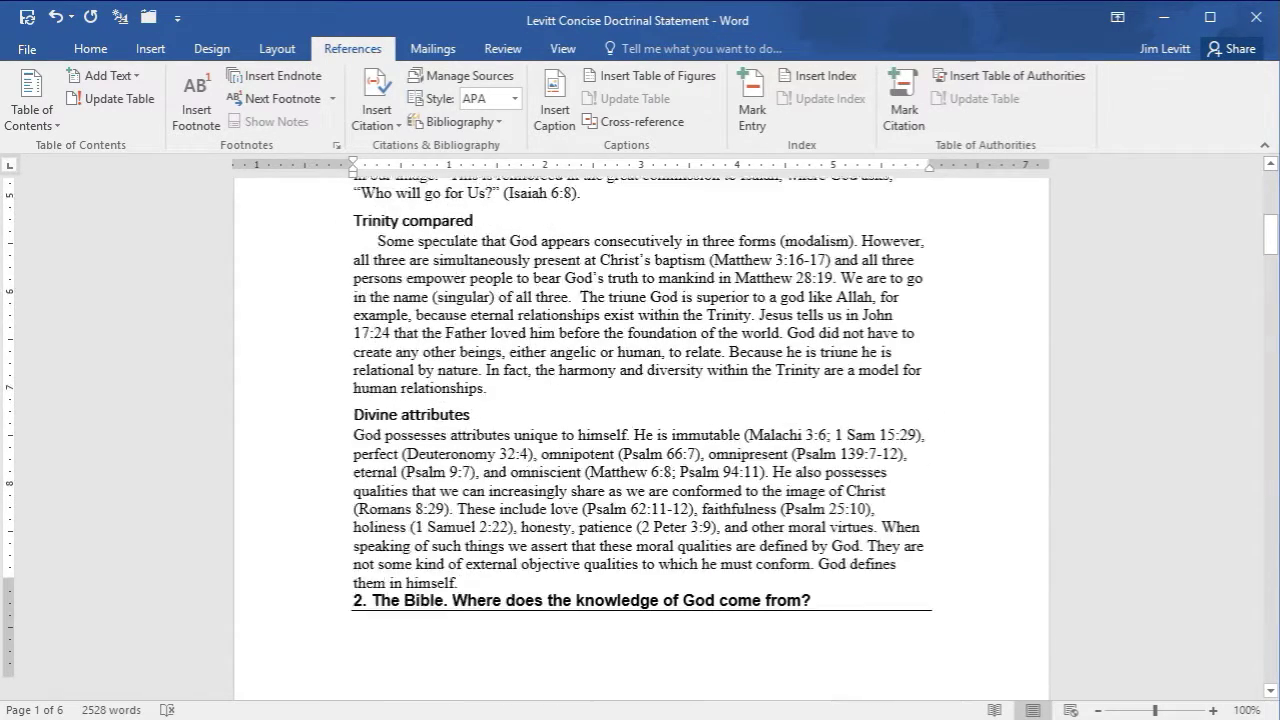
{"action": "scroll", "coordinate": [538, 400], "scroll_direction": "down", "scroll_amount": 5}
{"action": "scroll", "coordinate": [538, 400], "scroll_direction": "up", "scroll_amount": 16}
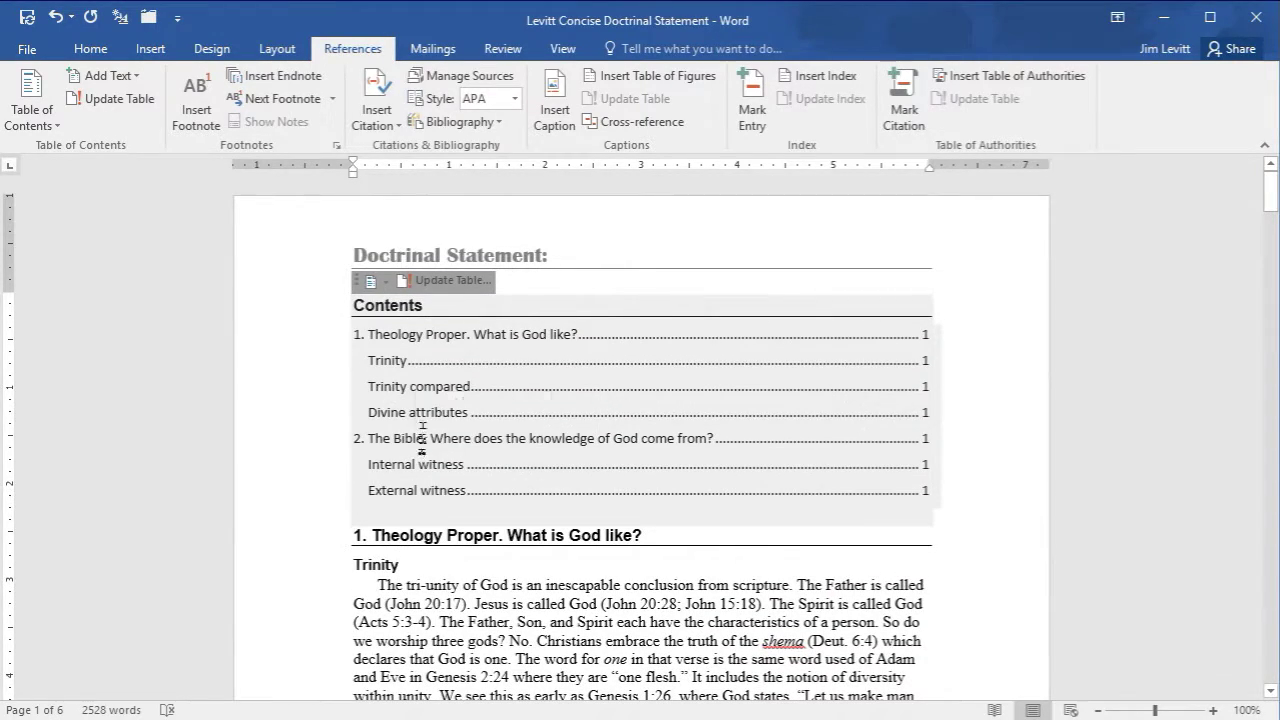
Apply the Heading 1 style to the "6. Salvation" and "5. Fall" section titles.
{"action": "scroll", "coordinate": [418, 414], "scroll_direction": "down", "scroll_amount": 20}
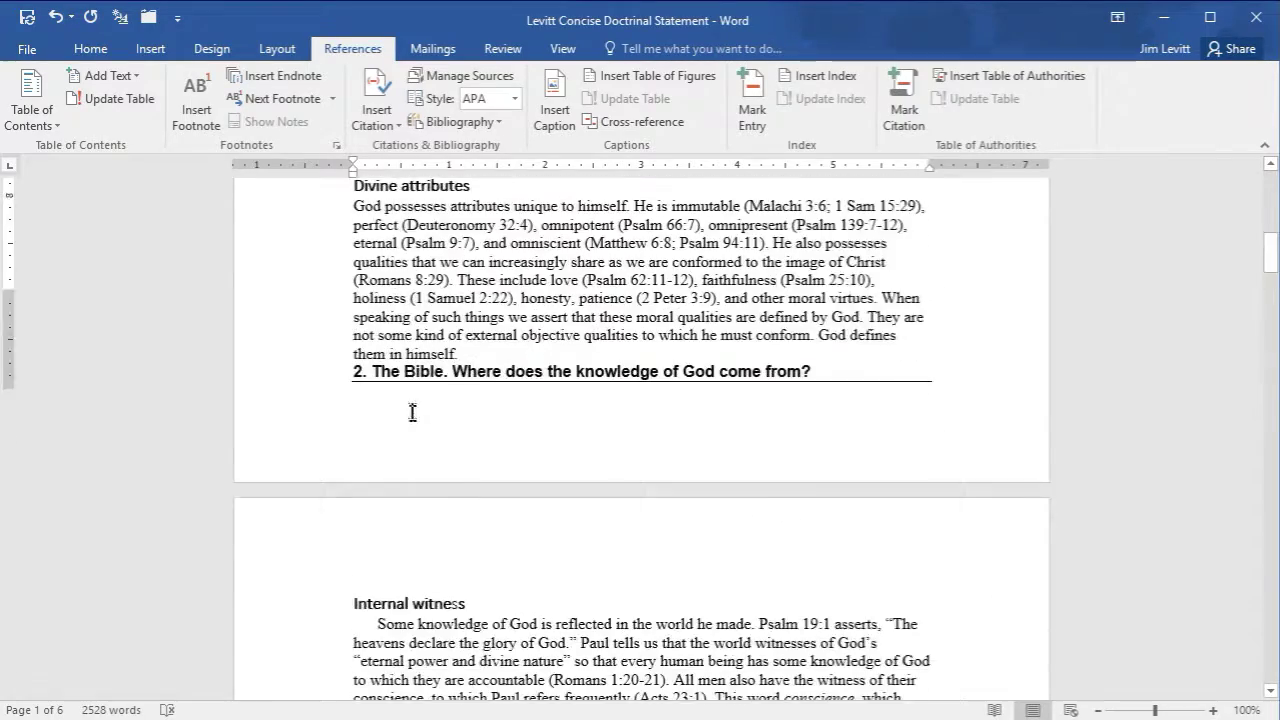
{"action": "left_click", "coordinate": [366, 460]}
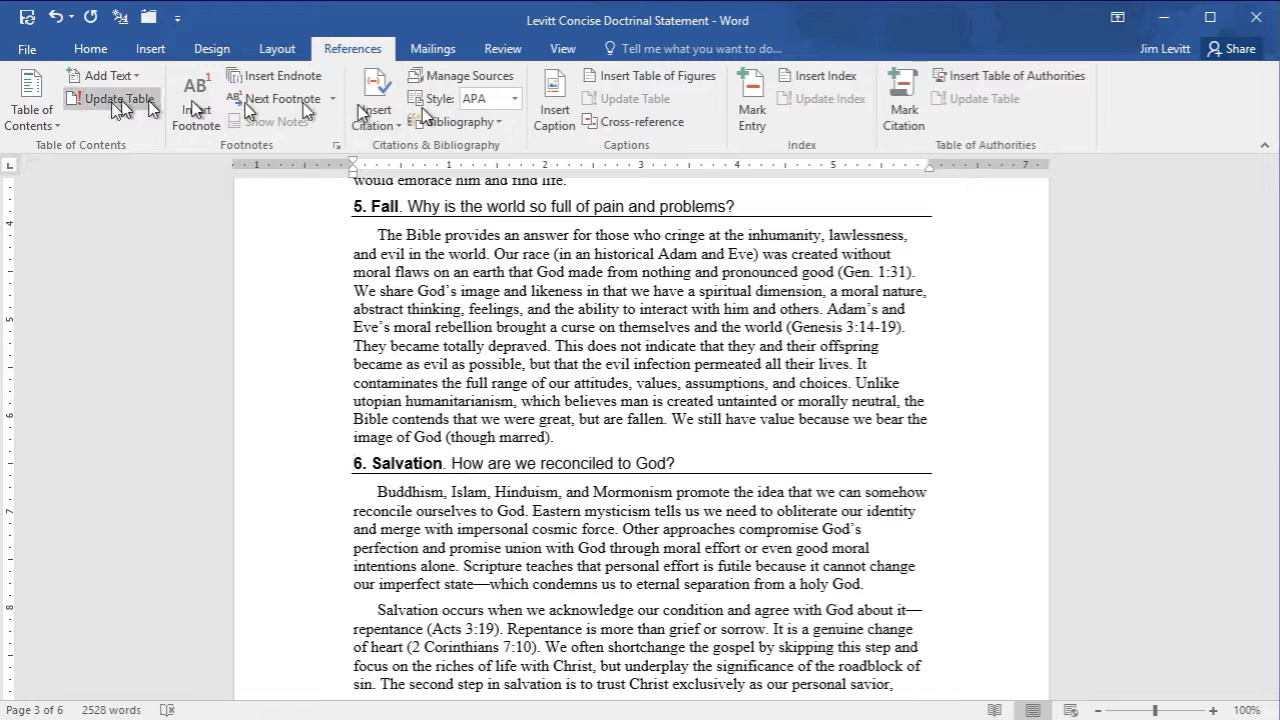
{"action": "left_click", "coordinate": [90, 50]}
{"action": "left_click", "coordinate": [832, 100]}
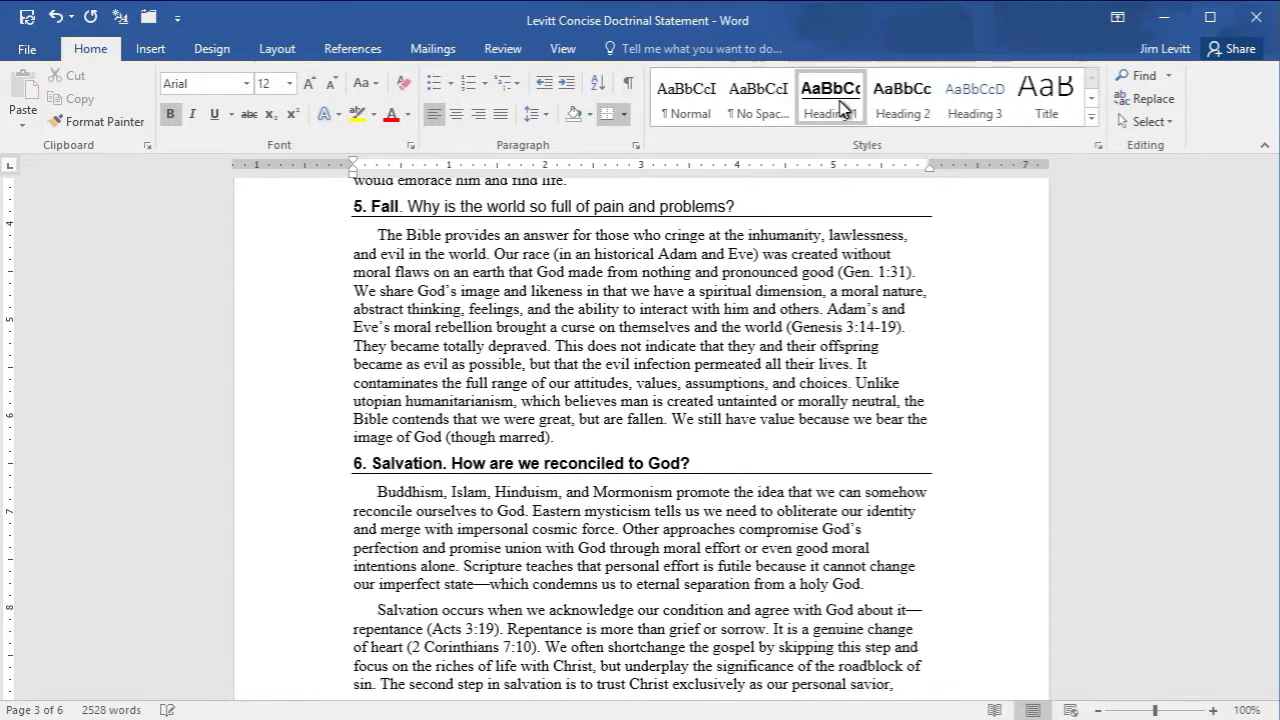
{"action": "left_click", "coordinate": [358, 206]}
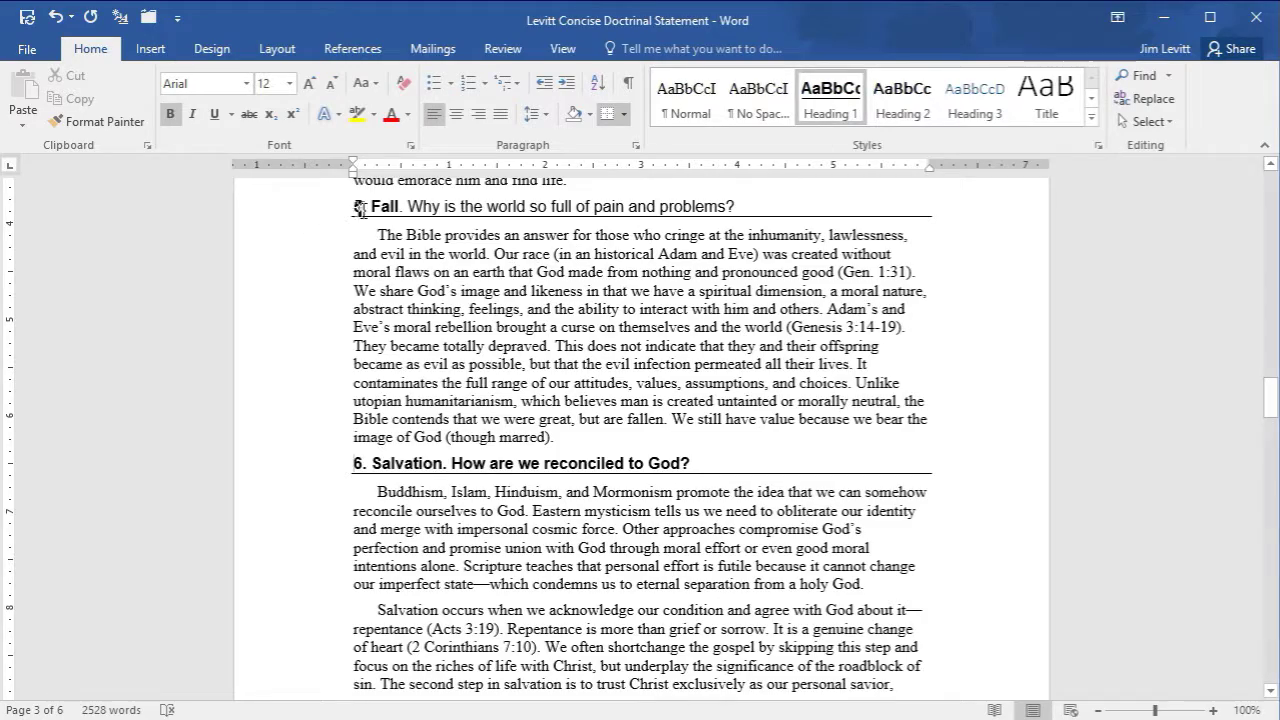
{"action": "left_click", "coordinate": [830, 100]}
Update the entire table of contents, including its entries as well as the page numbers.
{"action": "scroll", "coordinate": [512, 388], "scroll_direction": "up", "scroll_amount": 8}
{"action": "scroll", "coordinate": [512, 388], "scroll_direction": "up", "scroll_amount": 15}
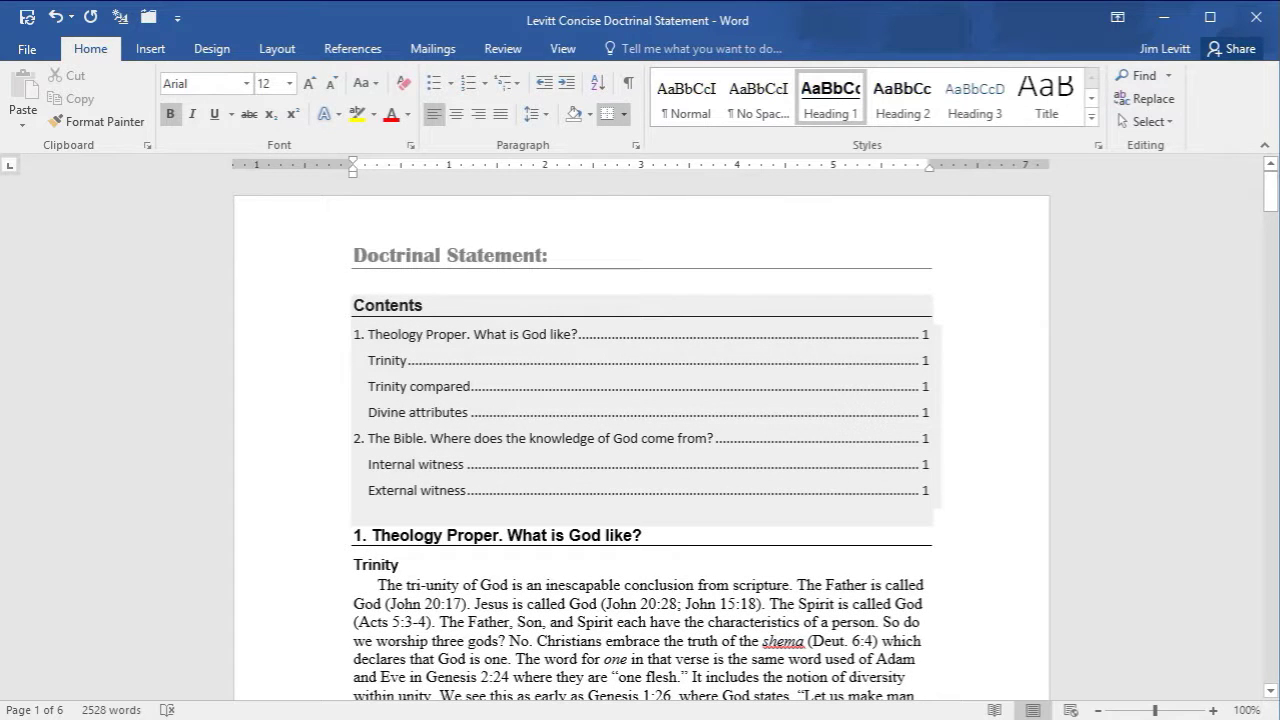
{"action": "left_click", "coordinate": [461, 306]}
{"action": "left_click", "coordinate": [455, 284]}
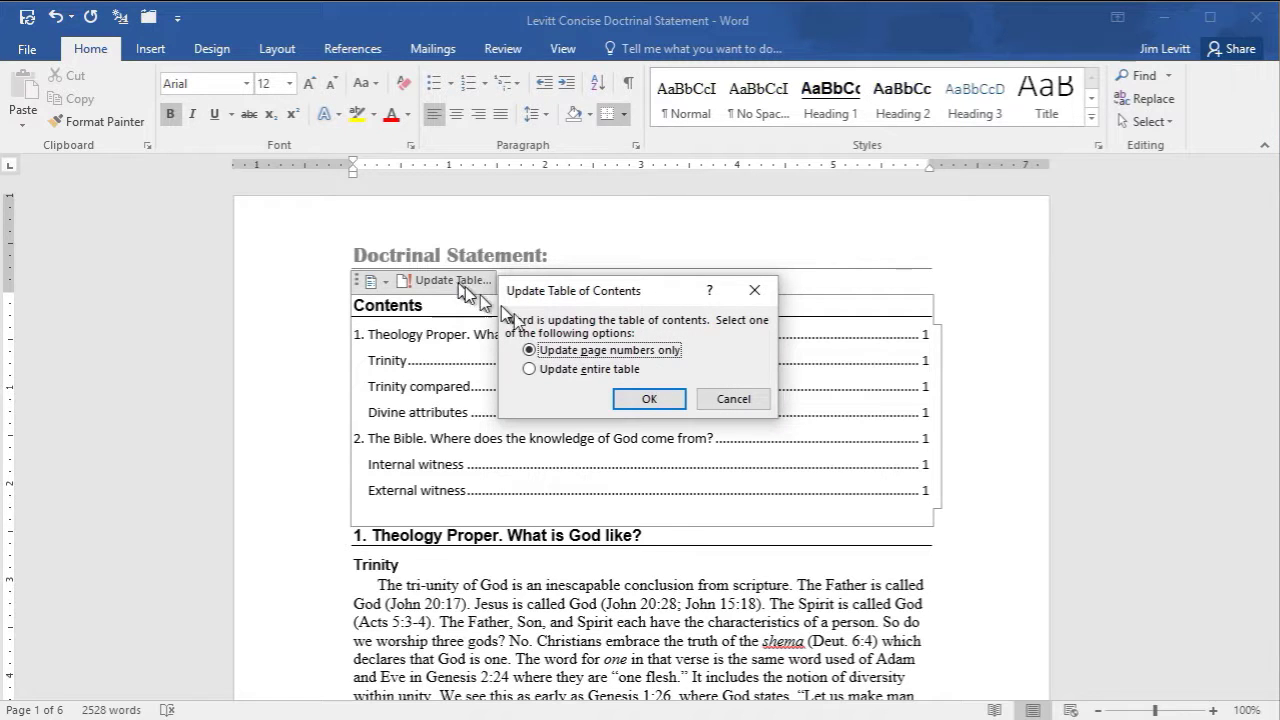
{"action": "left_click", "coordinate": [532, 369]}
{"action": "left_click", "coordinate": [648, 400]}
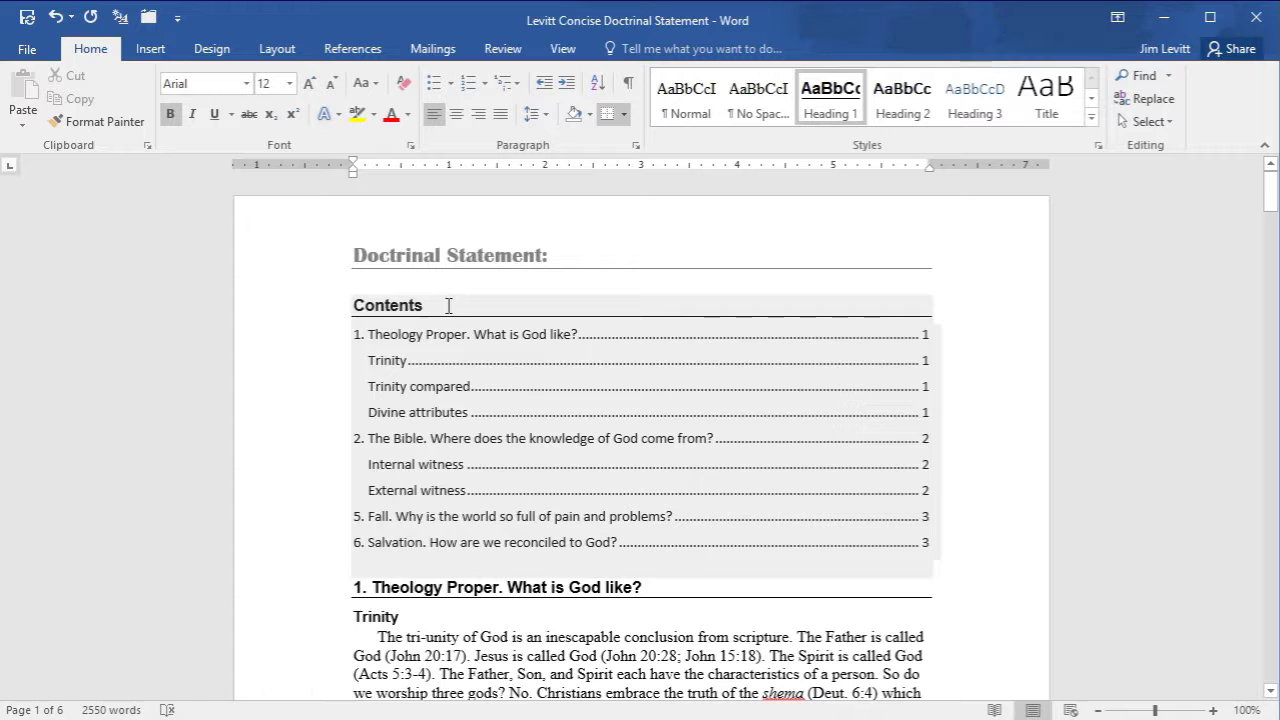
Remove the table of contents and insert a fresh Automatic Table 1 in the same place above section 1.
{"action": "left_click", "coordinate": [450, 305]}
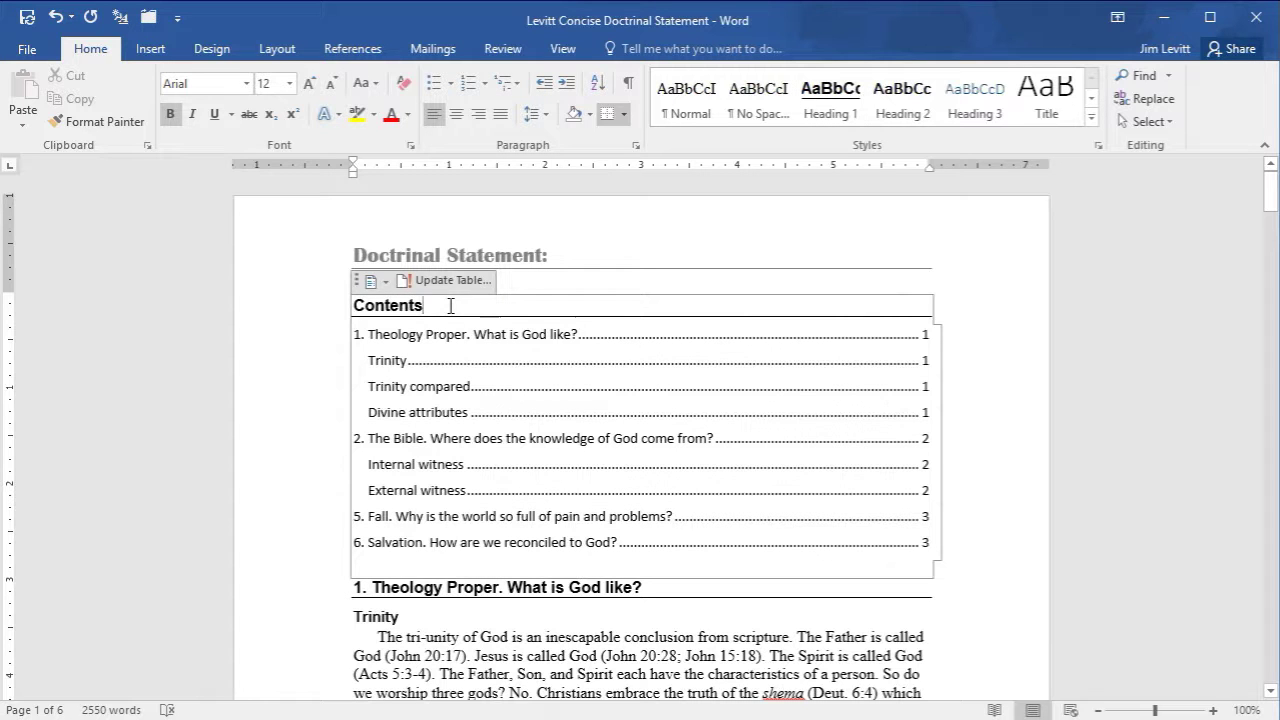
{"action": "left_click", "coordinate": [385, 283]}
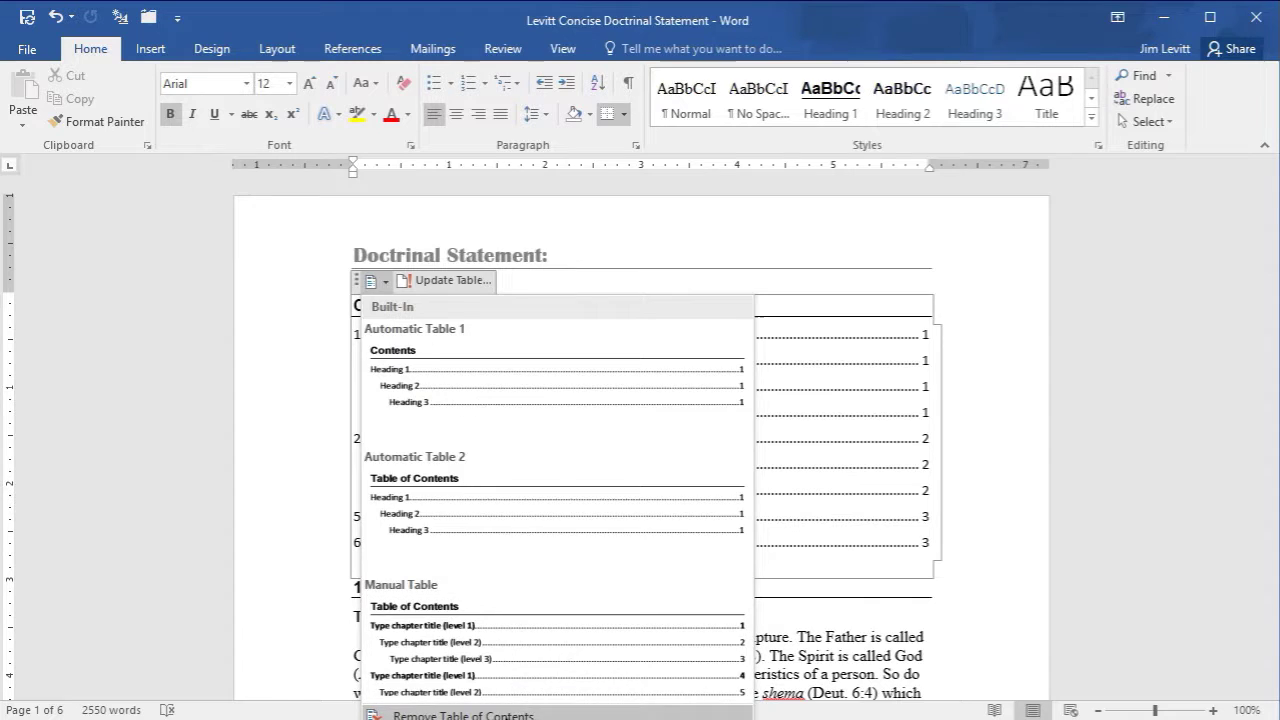
{"action": "left_click", "coordinate": [505, 715]}
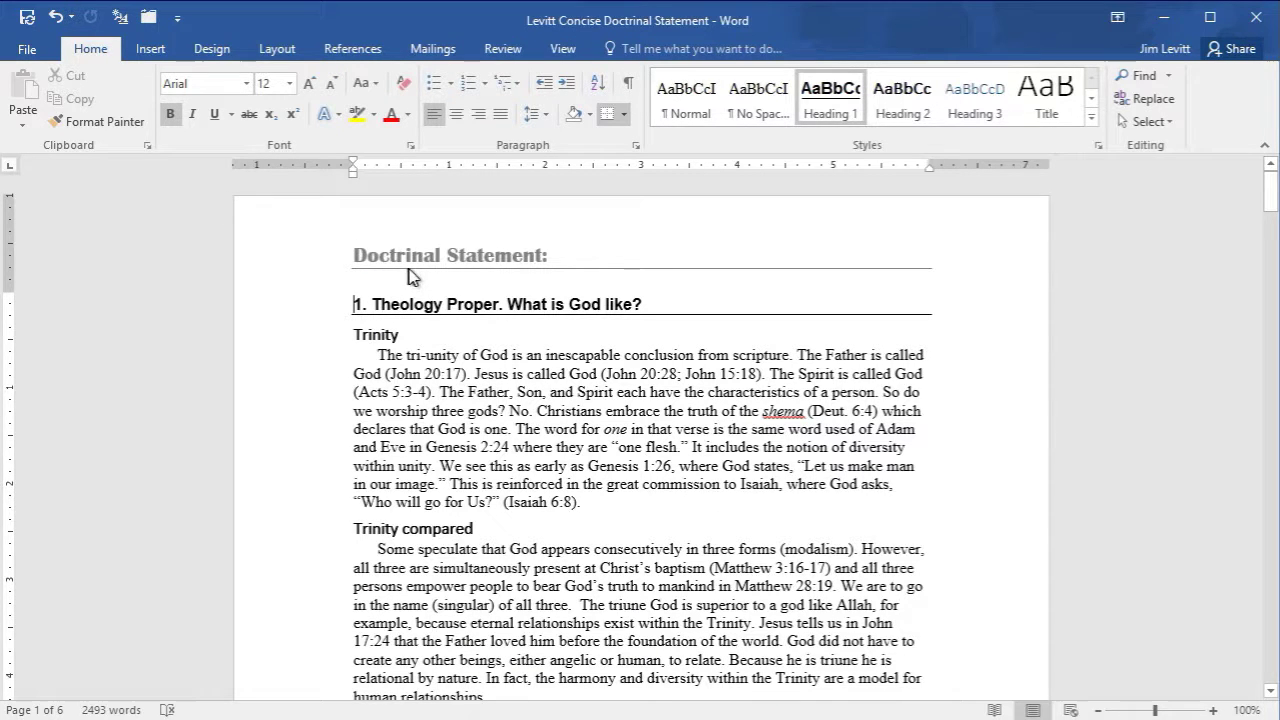
{"action": "left_click", "coordinate": [350, 49]}
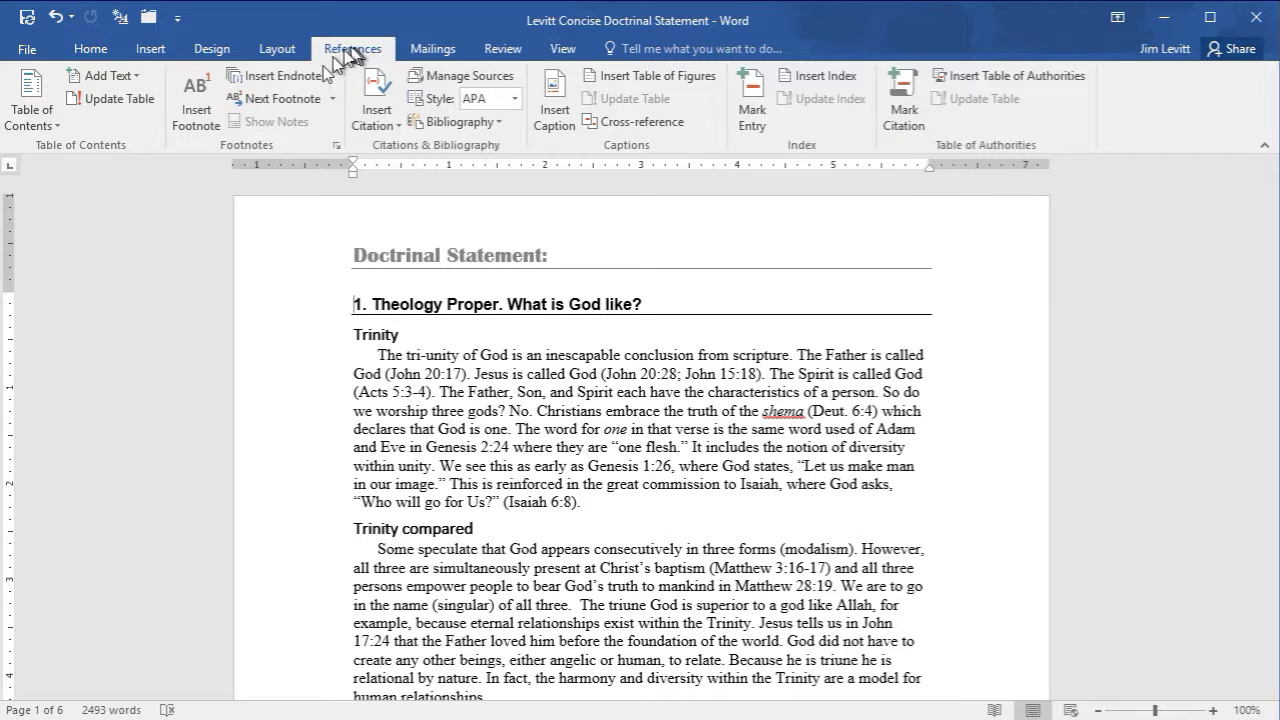
{"action": "left_click", "coordinate": [48, 118]}
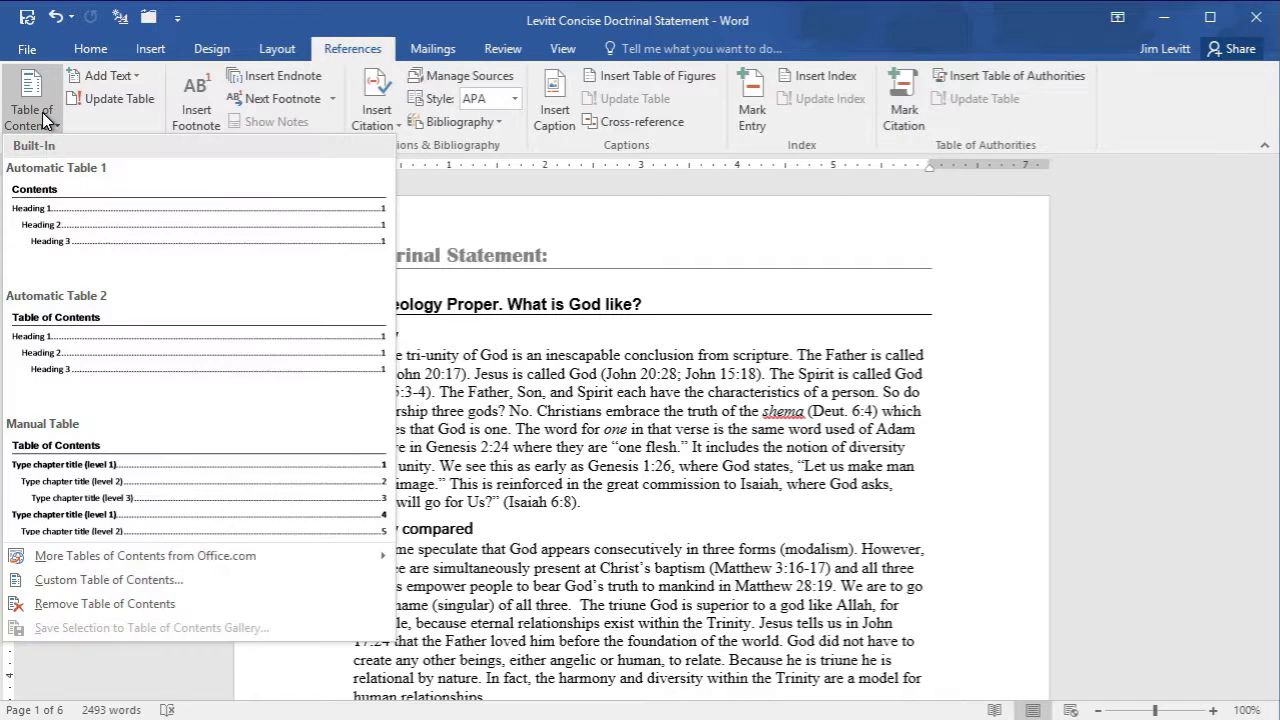
{"action": "left_click", "coordinate": [110, 222]}
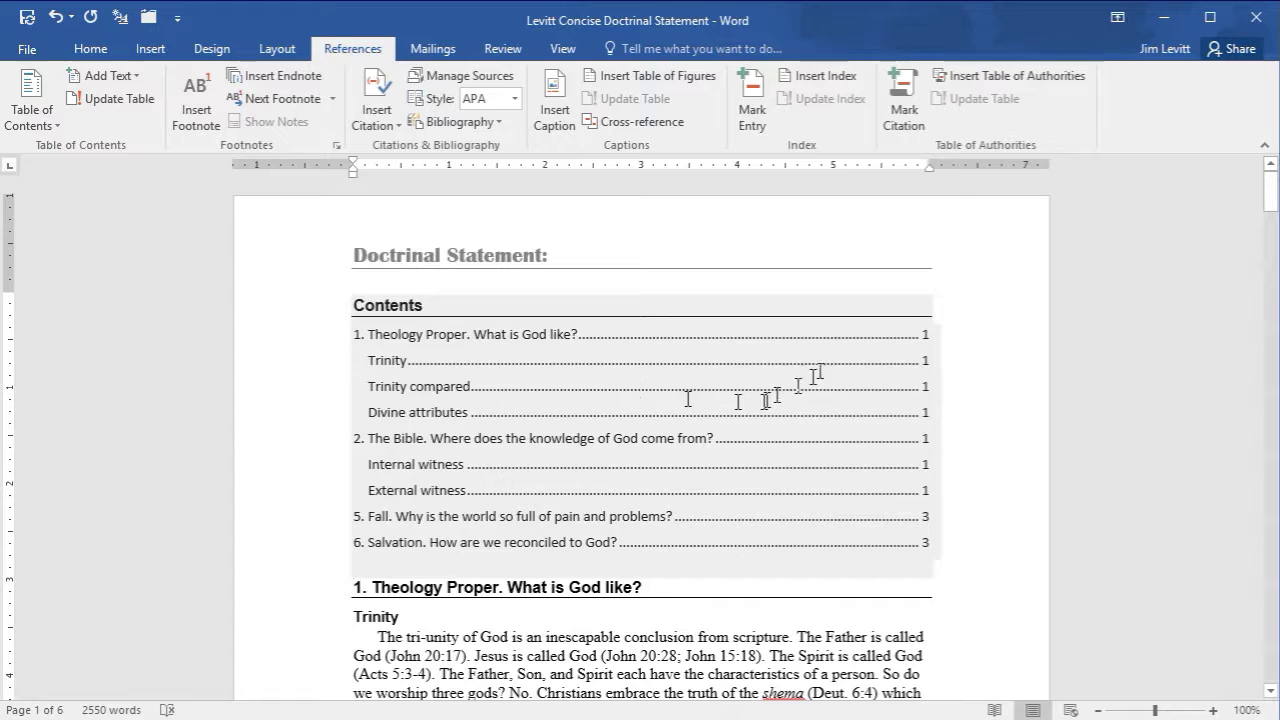